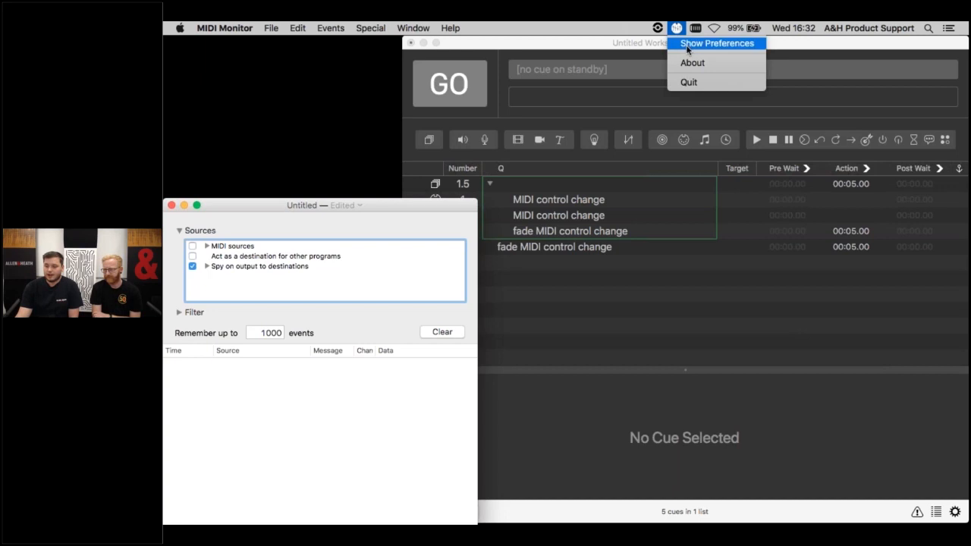
- Open the DAW Control preferences and review the settings of the MIDI control change cues in the QLab cue list
left_click(690, 44)
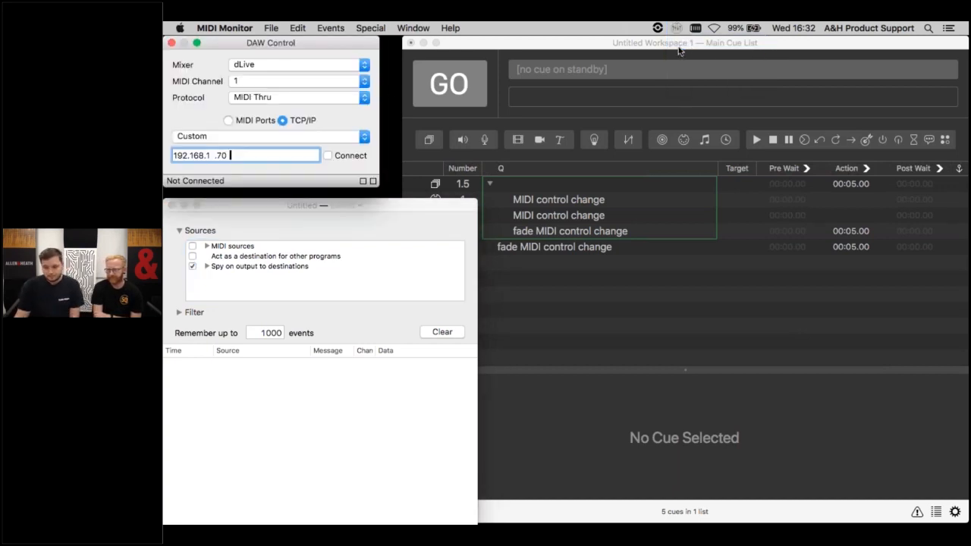
left_click(558, 254)
left_click(558, 255)
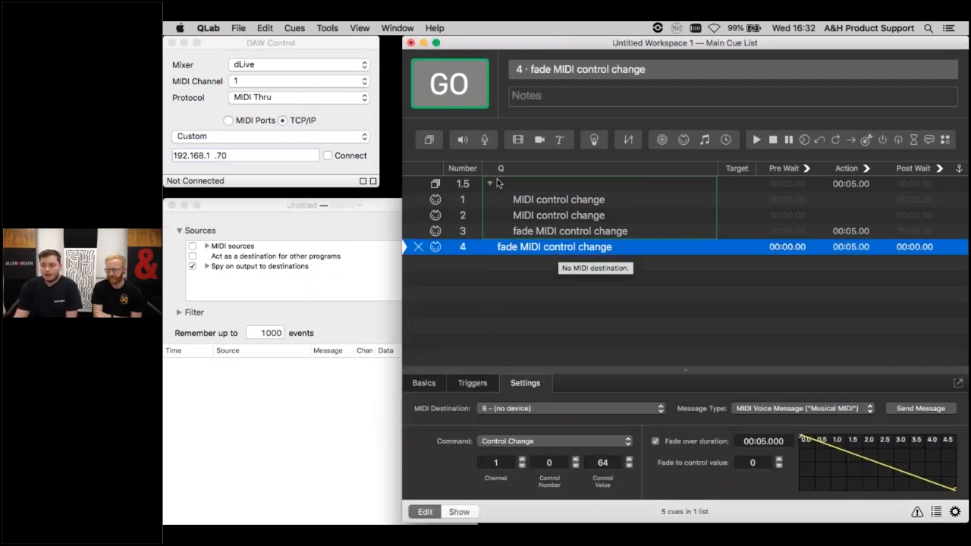
left_click(532, 230)
left_click(521, 198)
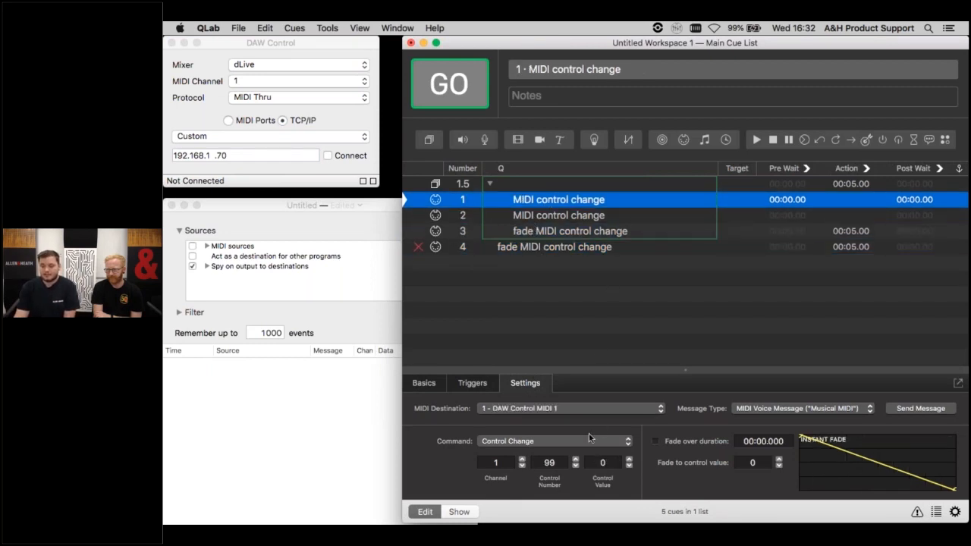
left_click(578, 216)
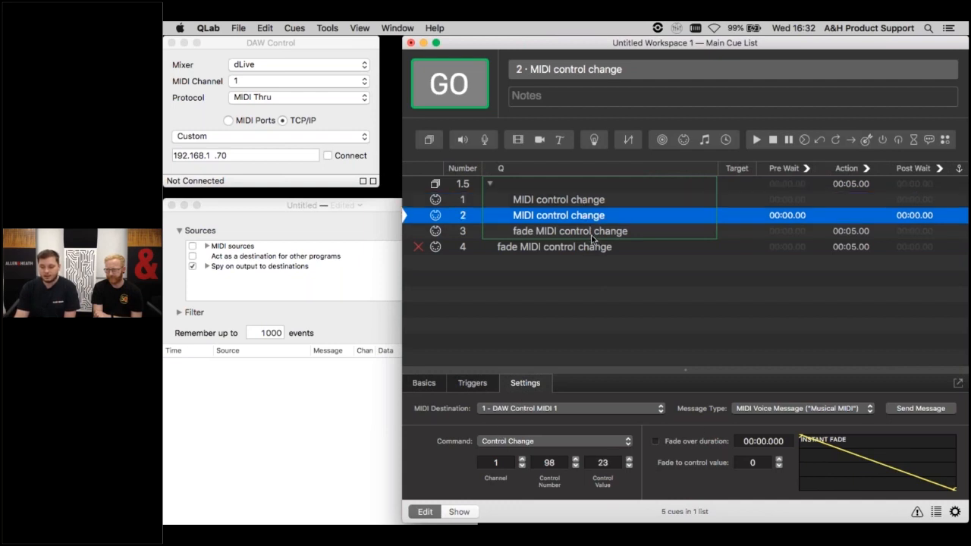
- Turn off the fade over duration on cue 3, then fire group cue 1.5 and bring up MIDI Monitor's event log
left_click(595, 232)
left_click(655, 442)
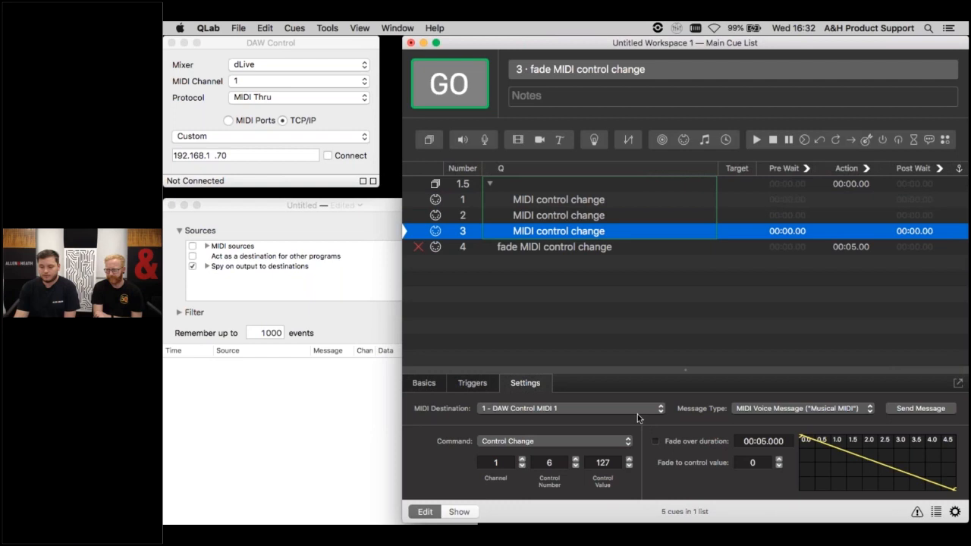
left_click(541, 186)
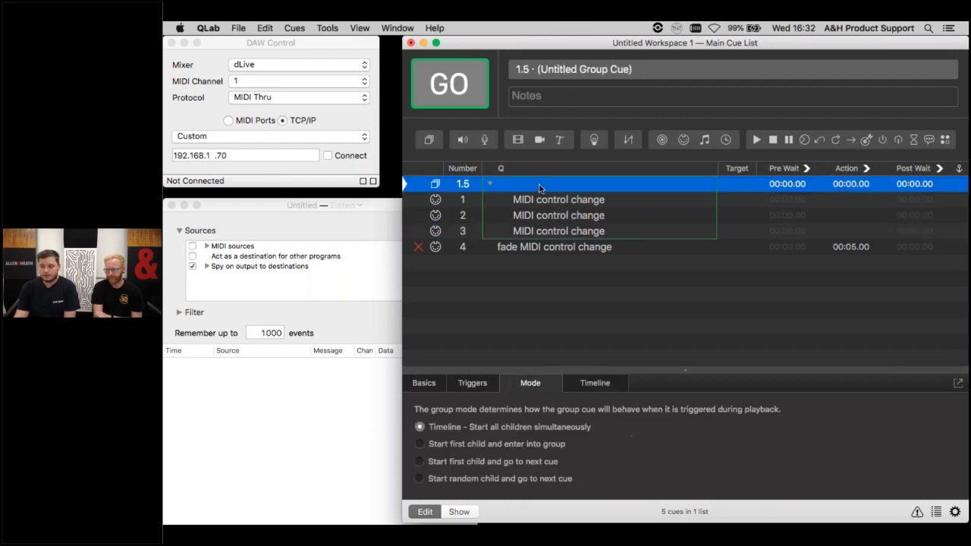
left_click(459, 92)
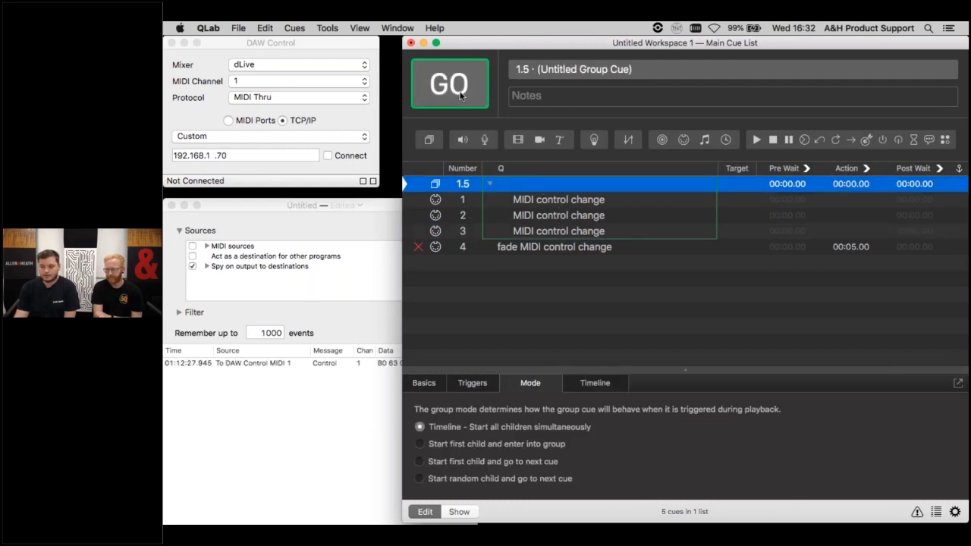
left_click(364, 334)
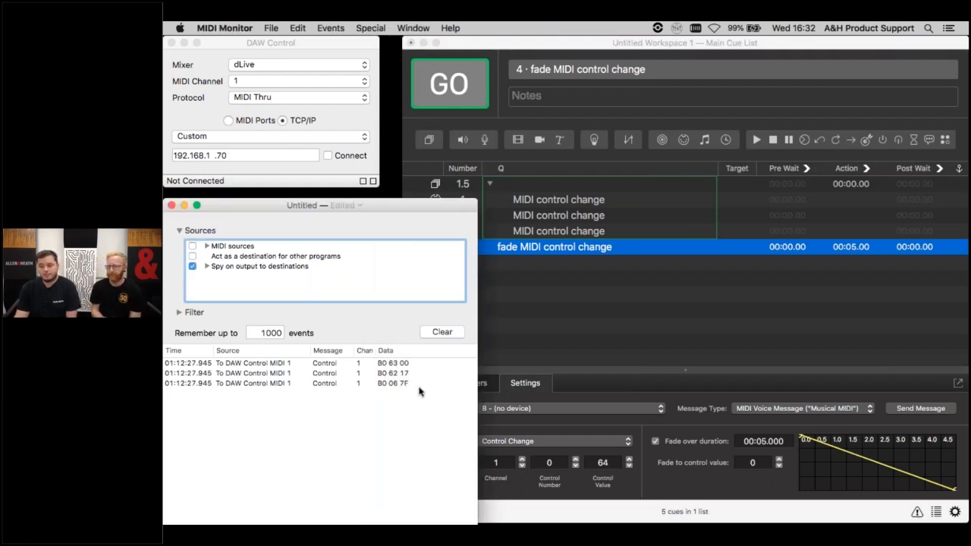
left_click(537, 184)
left_click(537, 184)
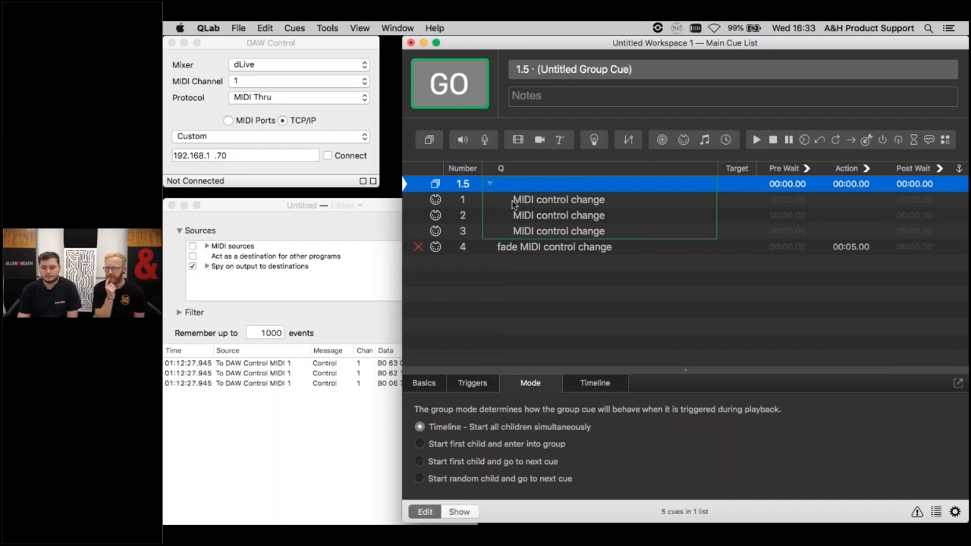
left_click(283, 231)
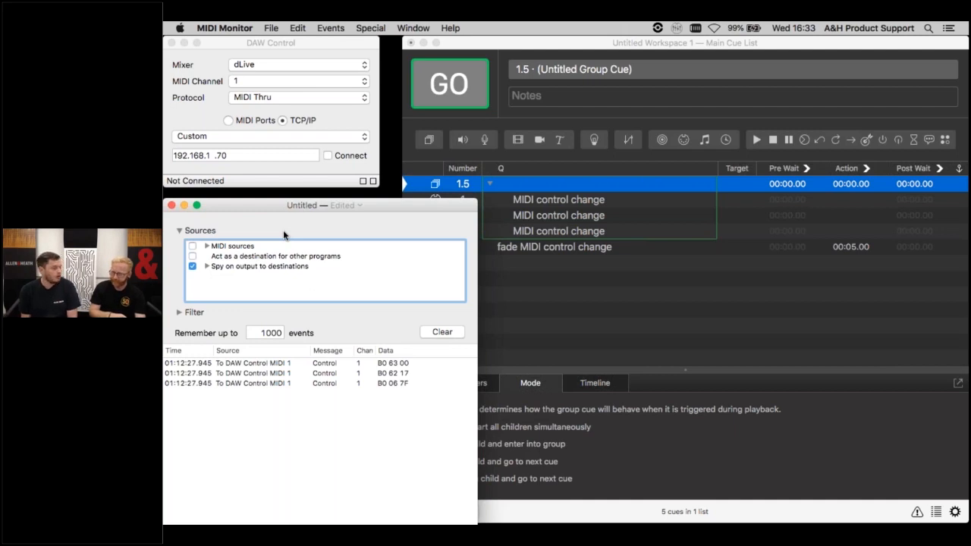
key("super+Tab")
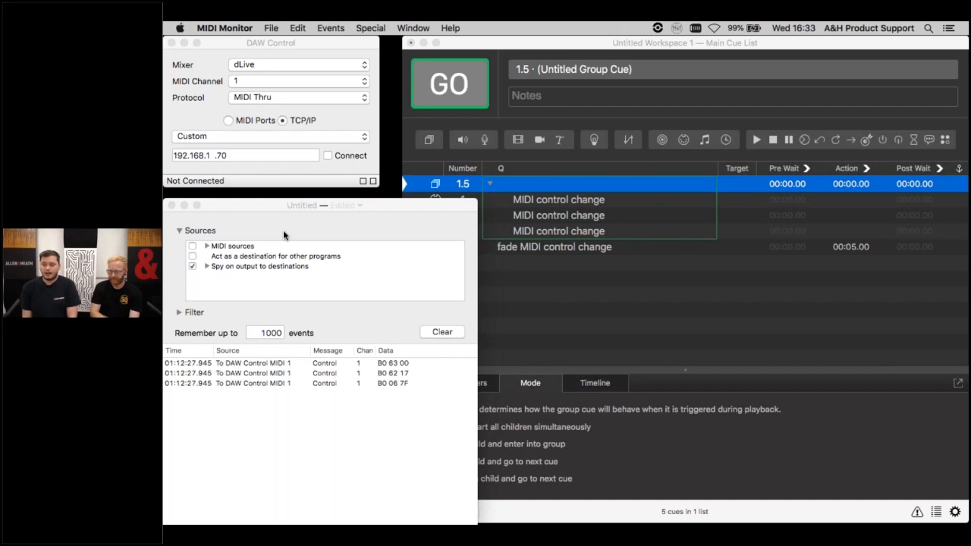
- Re-enable the fade over duration on cue 3 in QLab and clear the event list in MIDI Monitor
left_click(536, 321)
left_click(540, 230)
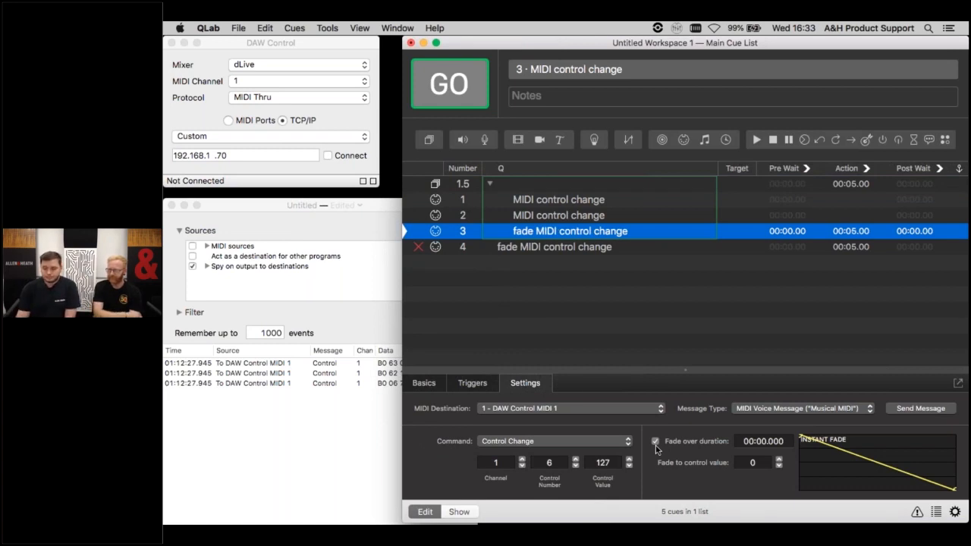
left_click(328, 333)
left_click(438, 333)
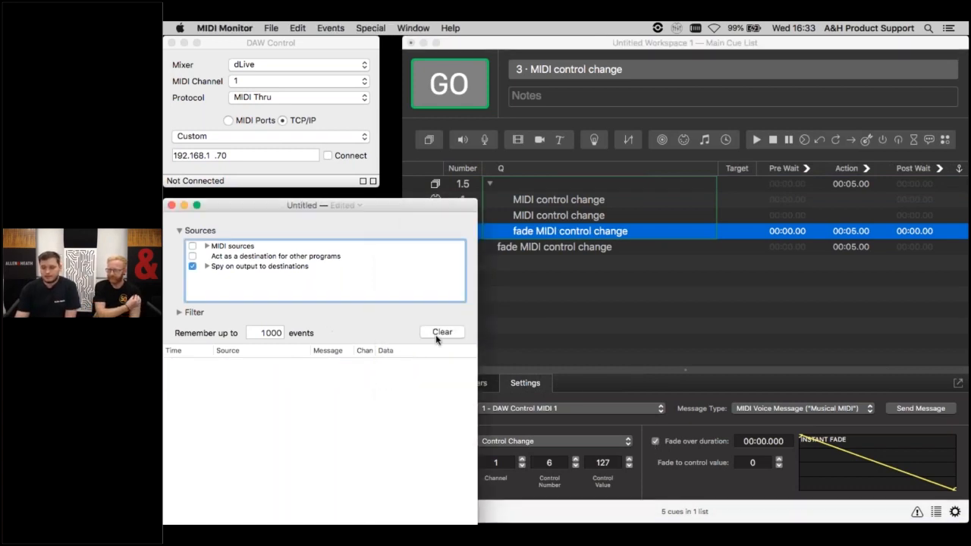
- Switch to QLab and fire group cue 1.5 with the fade enabled on its third cue
left_click(537, 309)
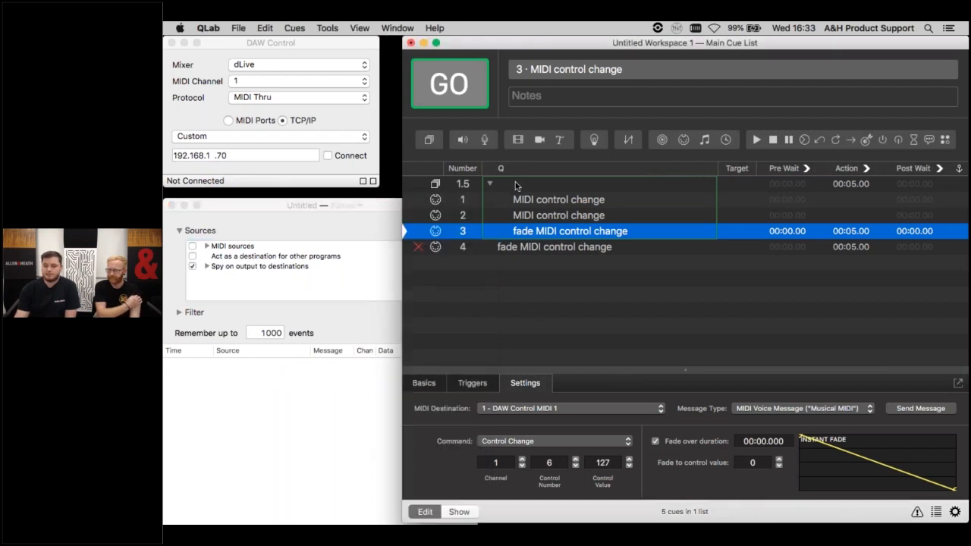
left_click(515, 184)
key("space")
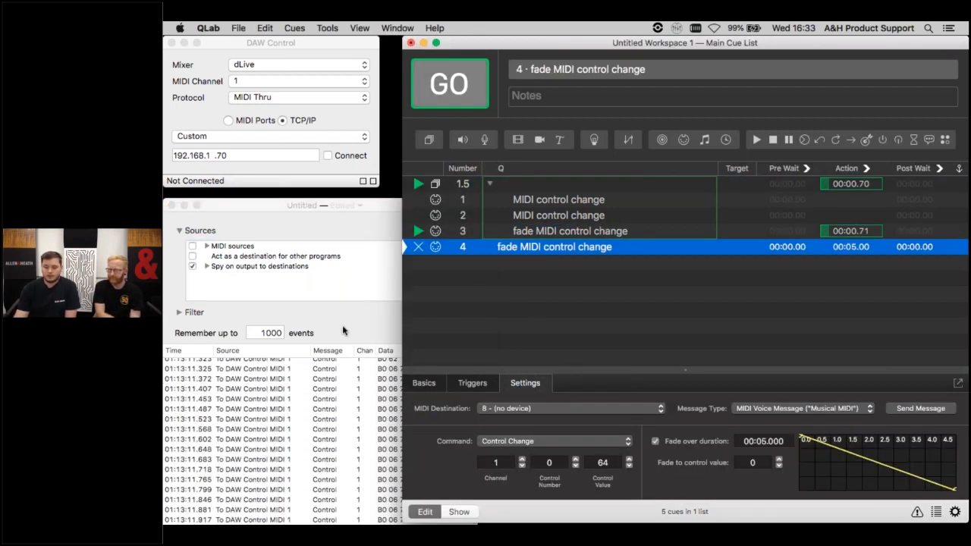
- Examine the logged fade messages in MIDI Monitor, comparing the first three control messages with the data values down to the last event
left_click(343, 331)
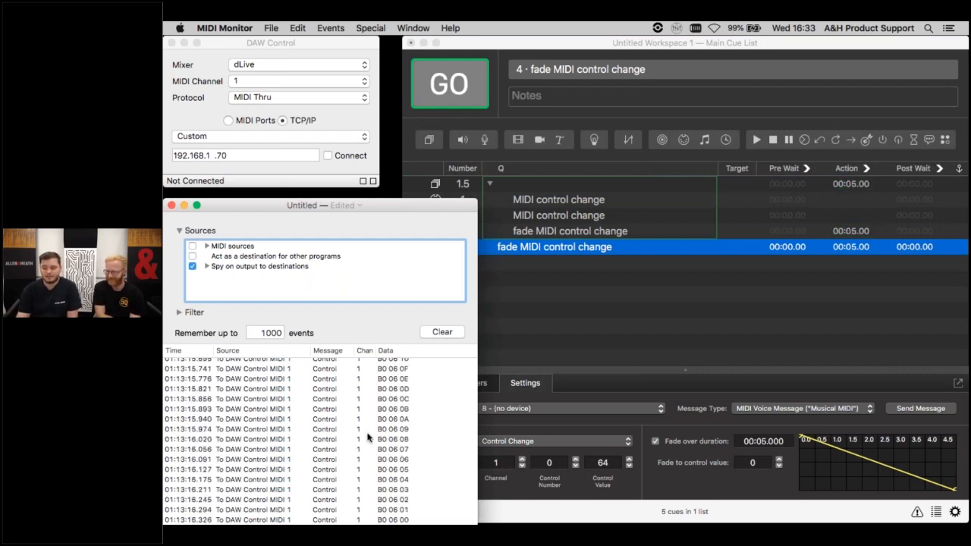
scroll(367, 437, "up", 15)
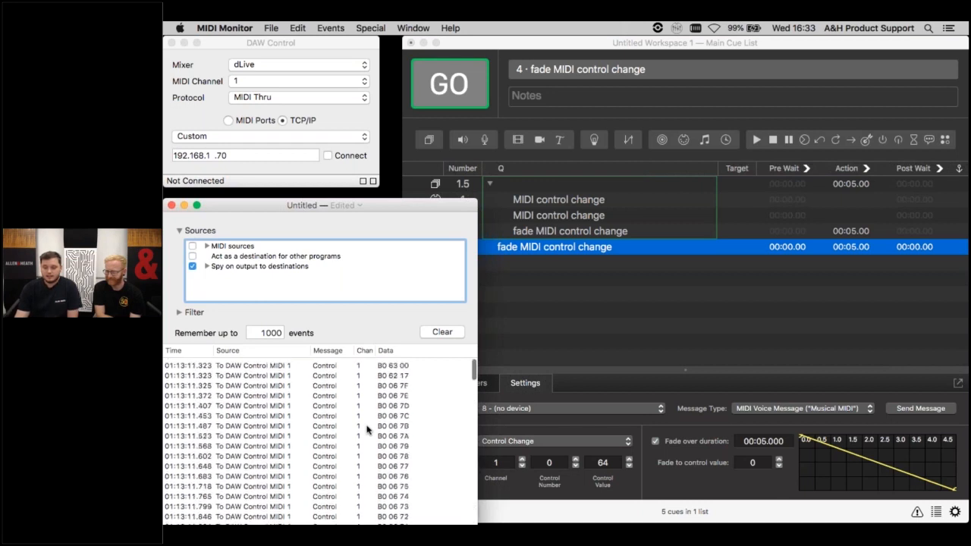
left_click(390, 360)
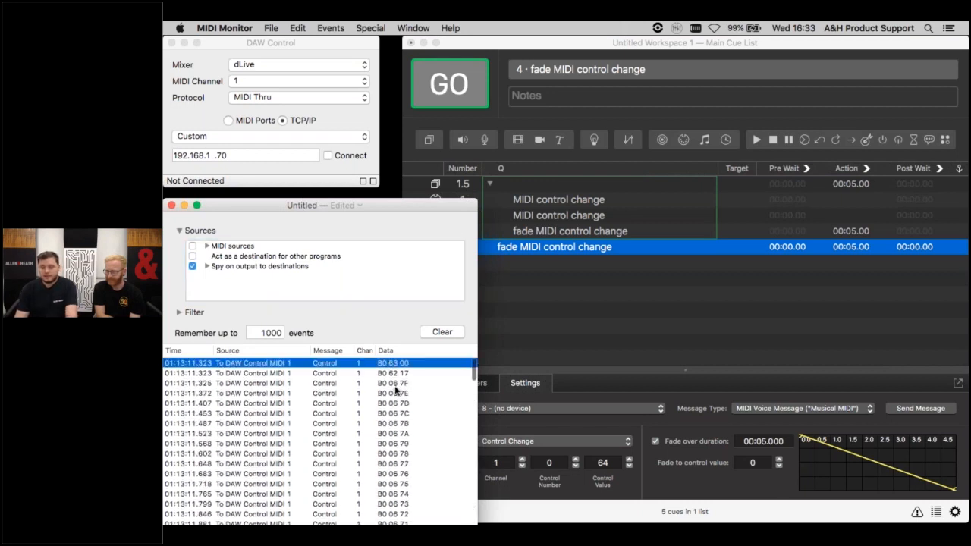
left_click(396, 391, "shift")
left_click(395, 391, "super")
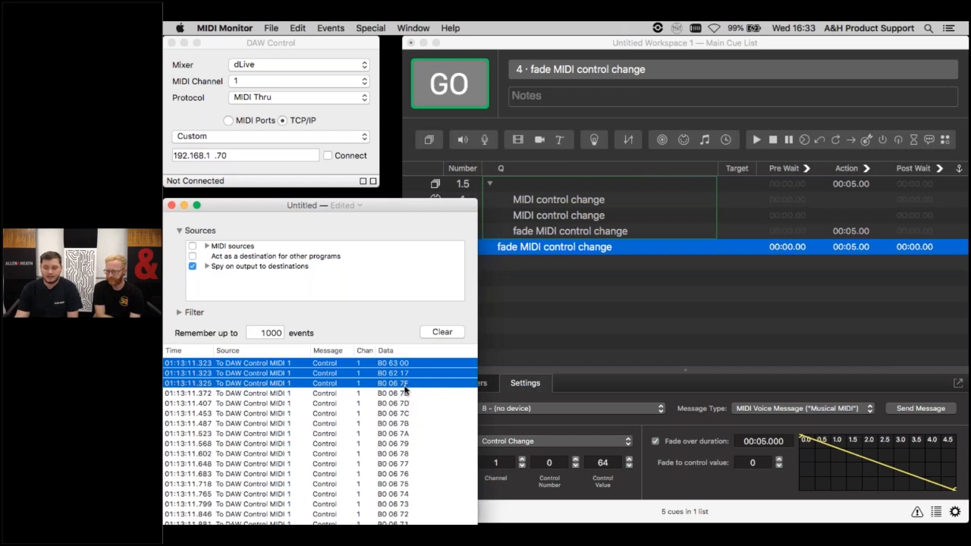
left_click(405, 385)
scroll(402, 428, "down", 15)
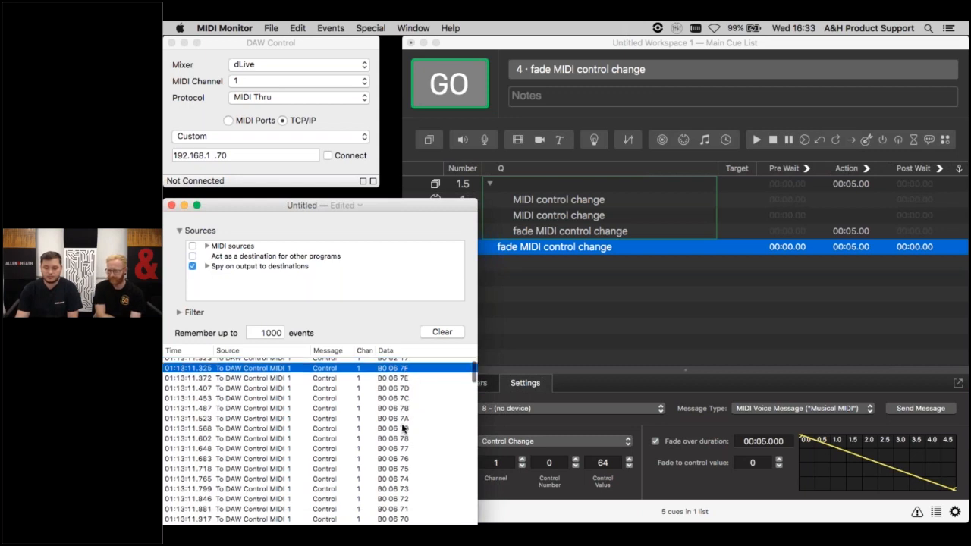
scroll(402, 429, "down", 20)
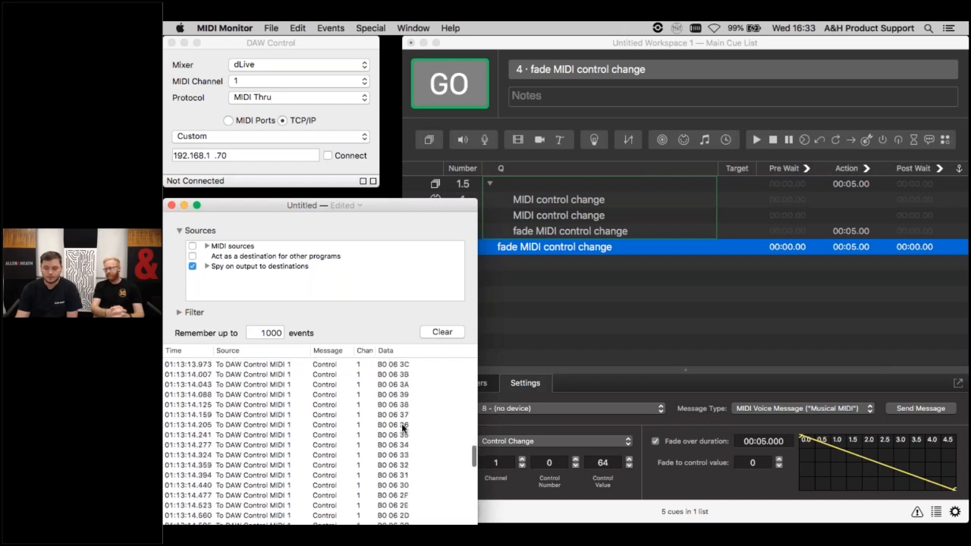
scroll(402, 428, "up", 15)
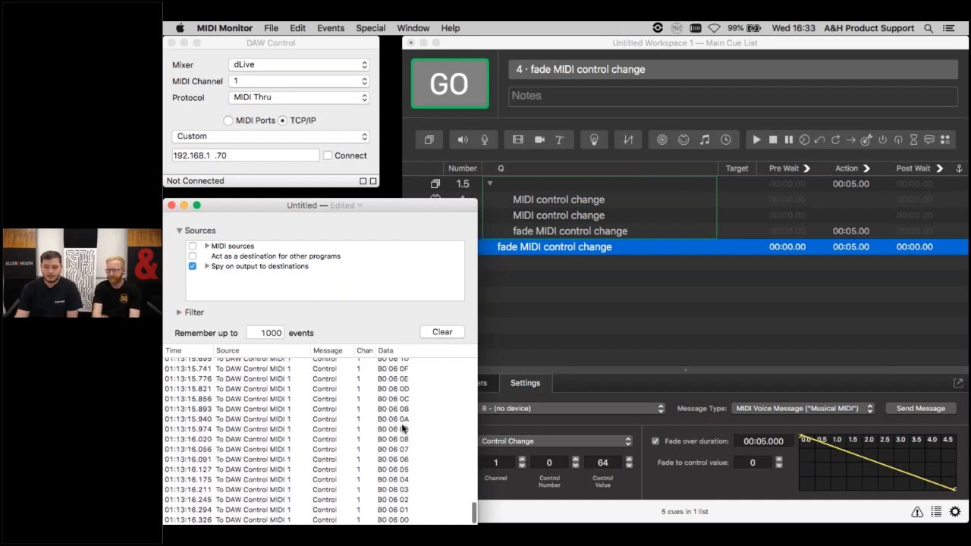
scroll(402, 429, "up", 6)
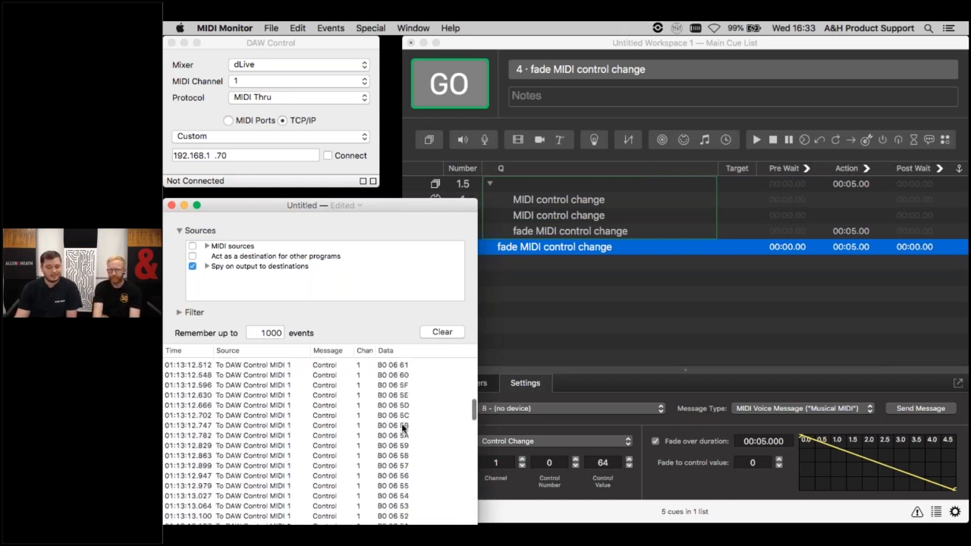
- Set the DAW Control protocol to CC Translator
left_click(652, 296)
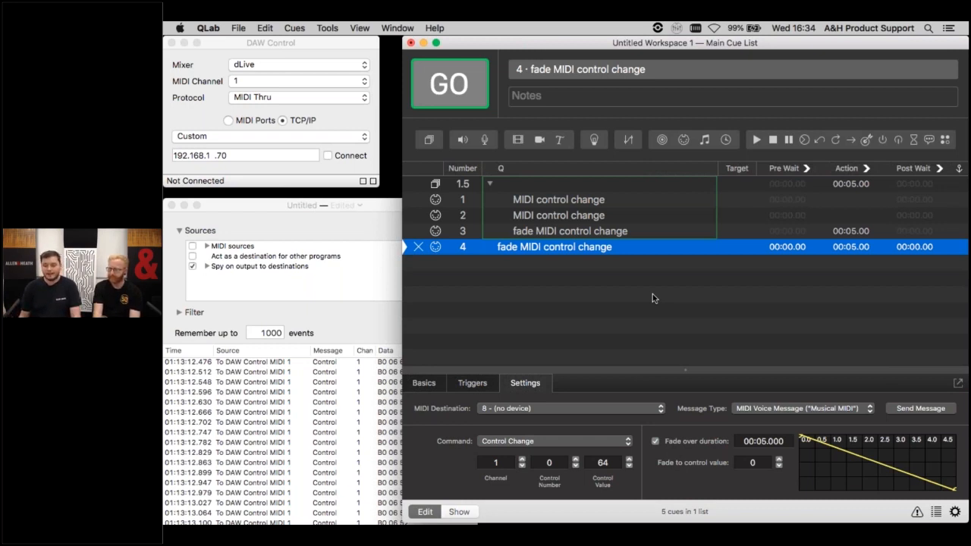
left_click(290, 97)
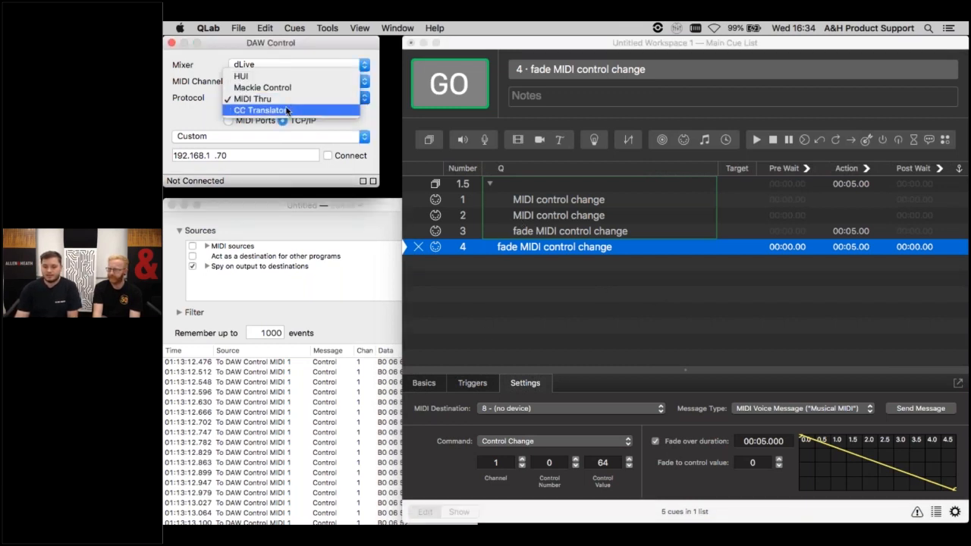
left_click(287, 111)
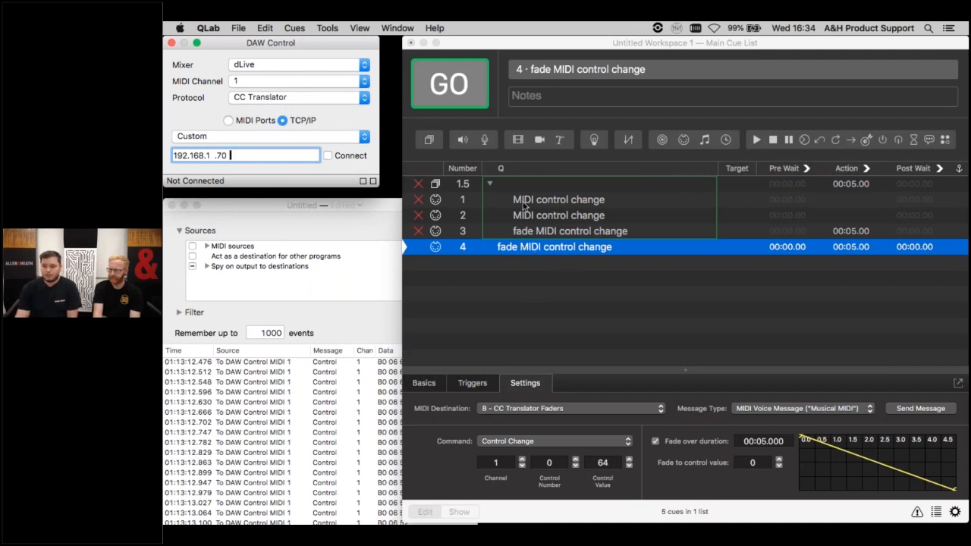
- Go through cue 4's channel and control number fields and try to set its control value to 127
left_click(539, 250)
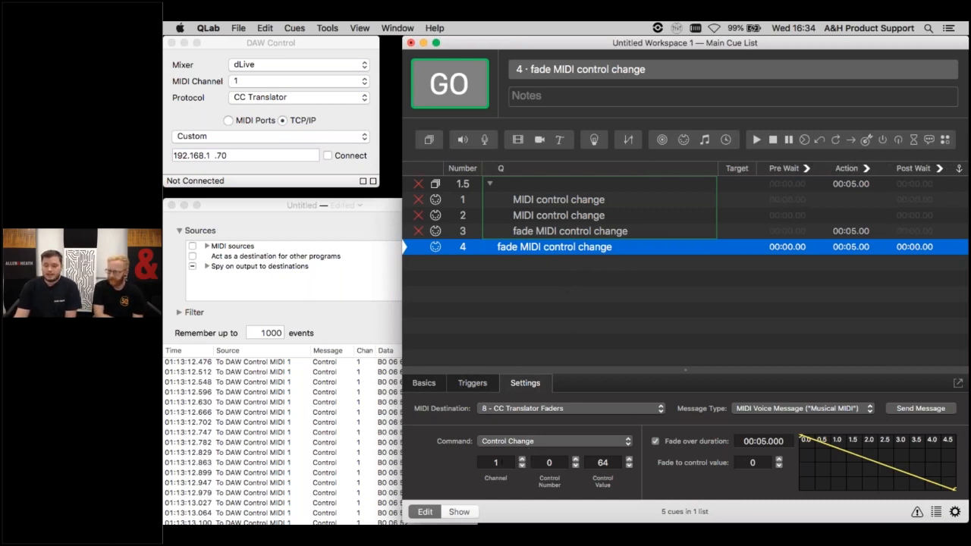
left_click(496, 462)
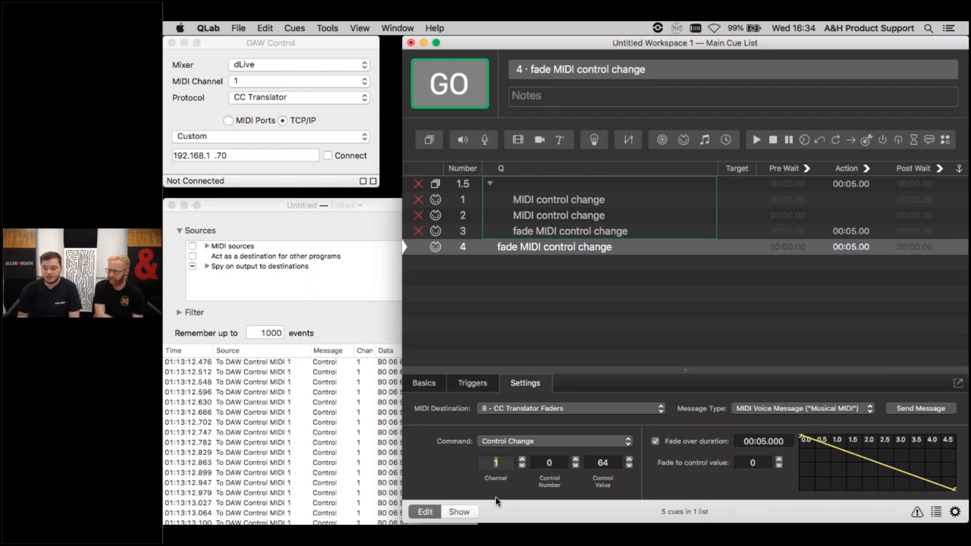
key("Tab")
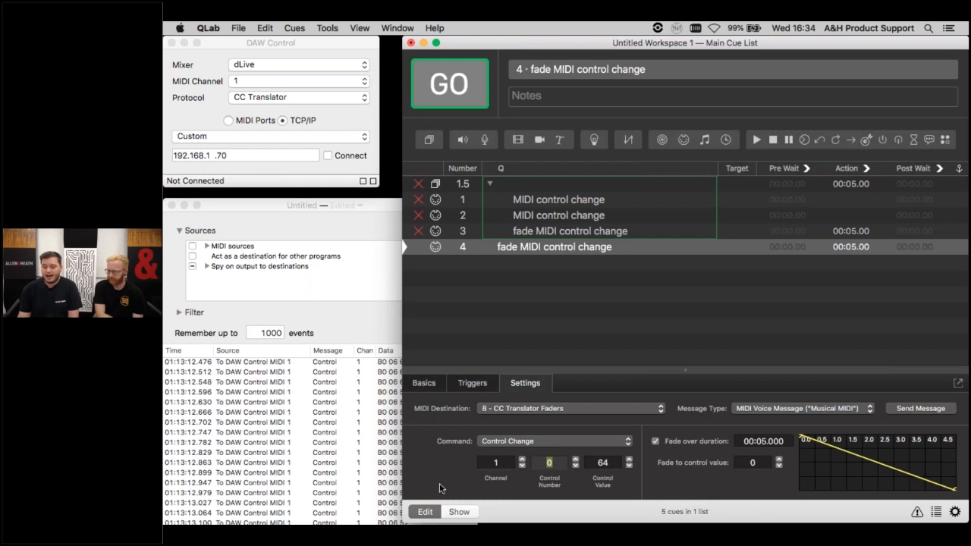
key("Tab")
key("Return")
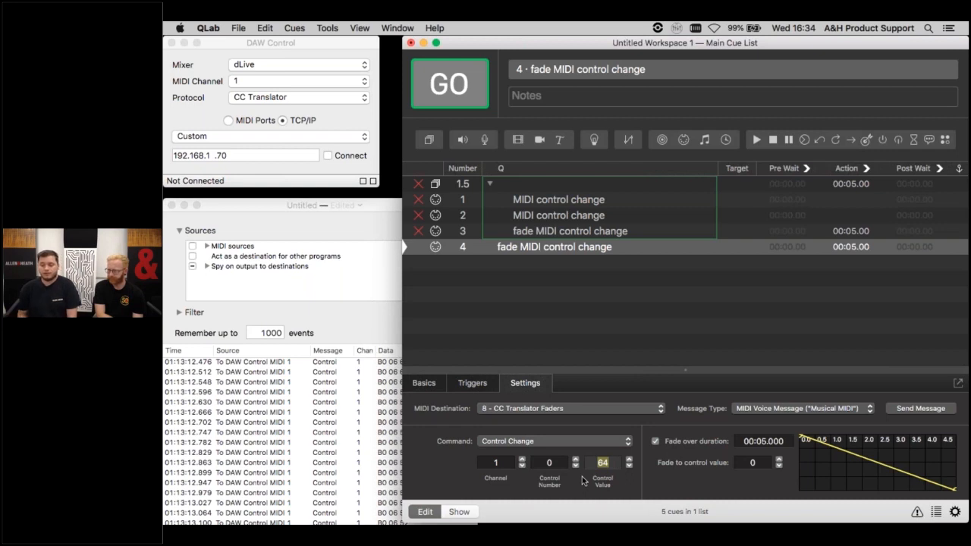
type("127")
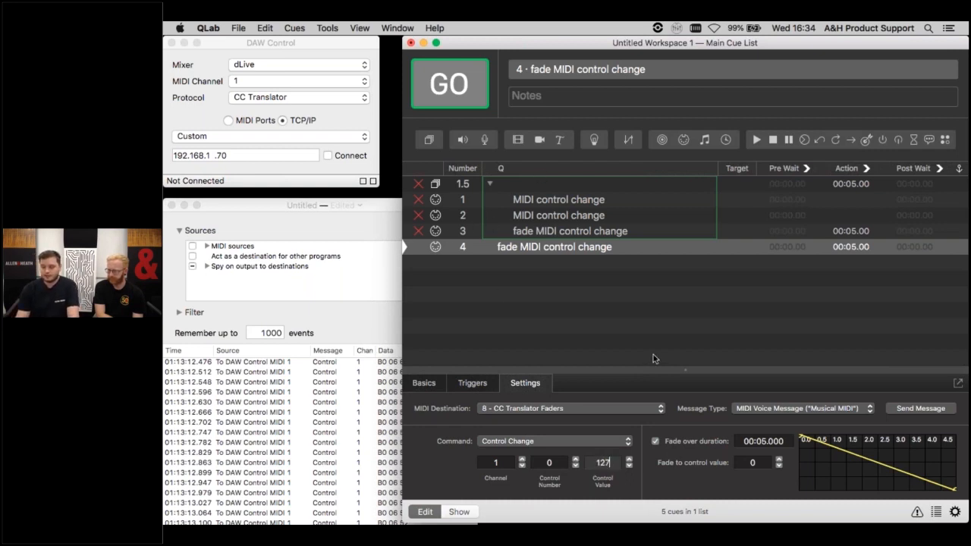
- Turn off cue 4's fade over duration and try again to set its control value to 127
left_click(655, 441)
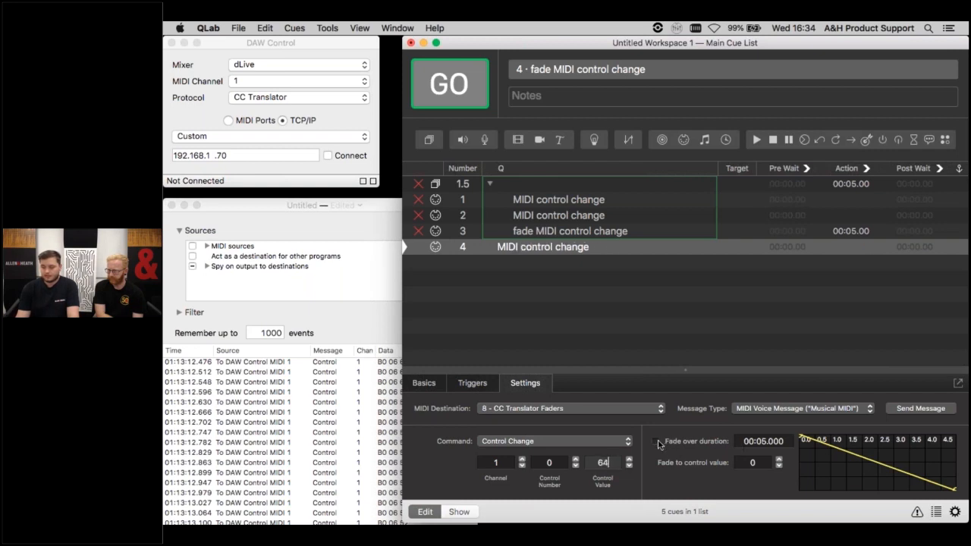
left_click_drag(611, 464, 585, 456)
type("127")
key("Return")
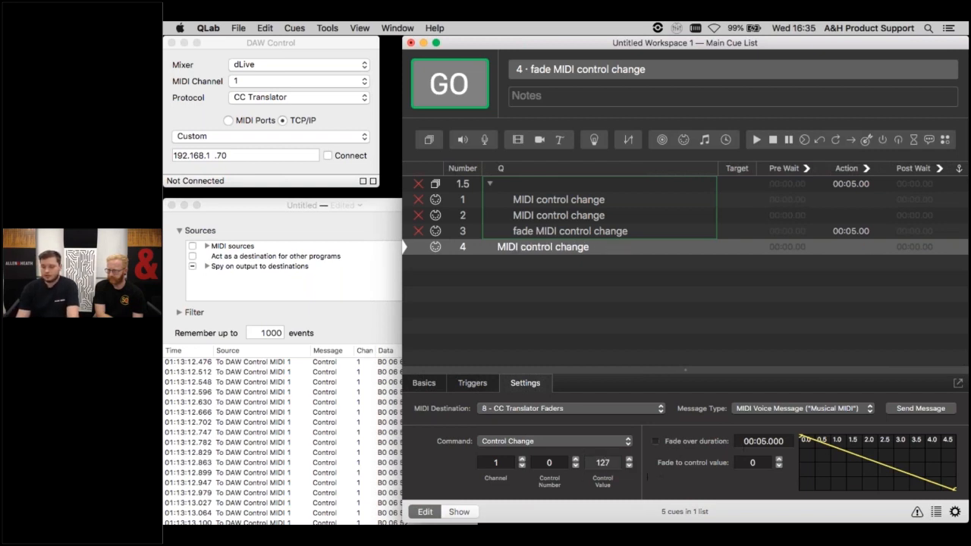
- Clear the logged events in MIDI Monitor and try again to set cue 4's control value to 127 in QLab
left_click(338, 310)
left_click(443, 332)
left_click(675, 466)
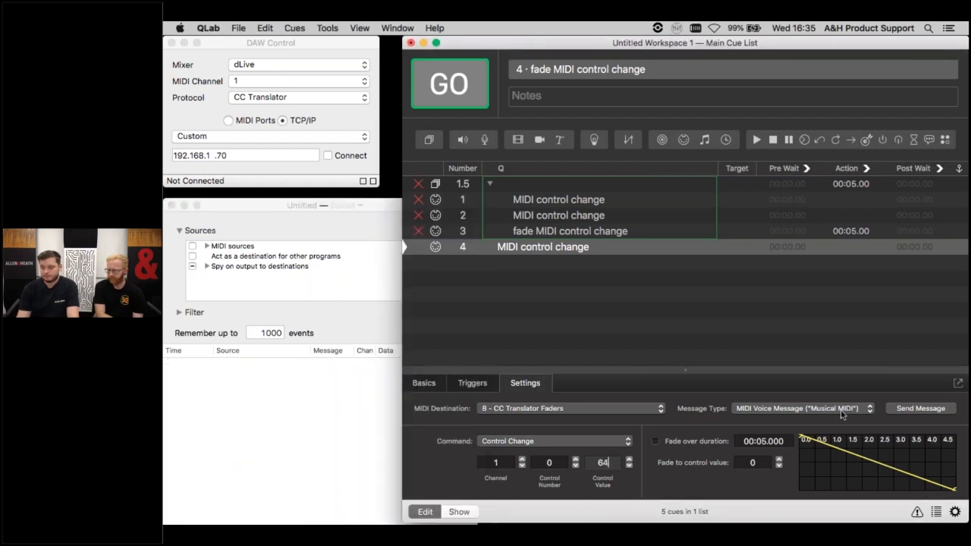
double_click(613, 465)
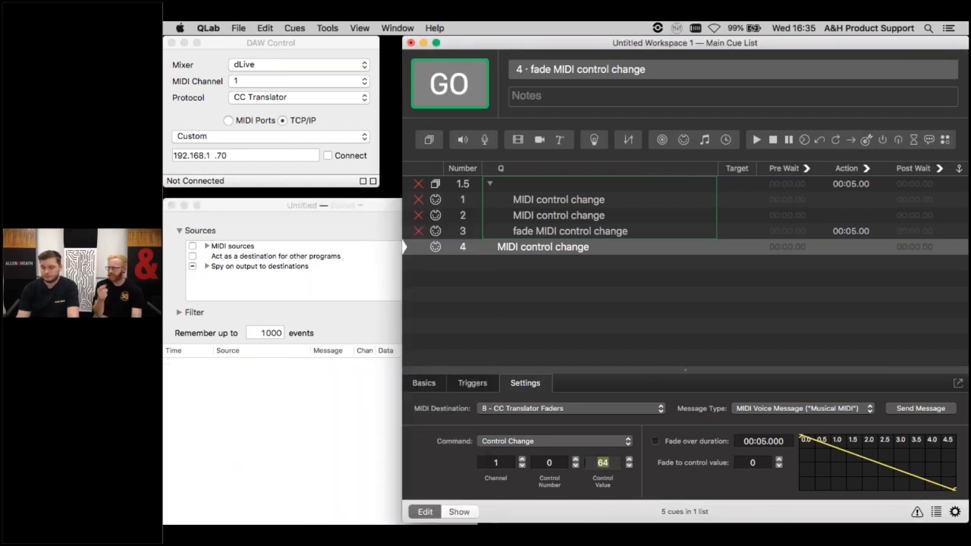
type("127")
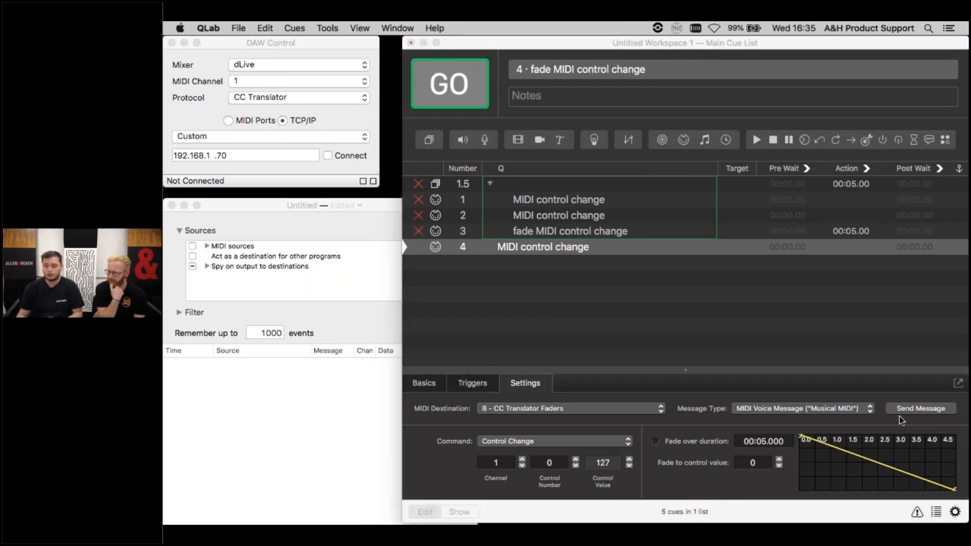
- Review the workspace's output patch assignments for MIDI cues, including the devices available for MIDI Patch 7
left_click(956, 514)
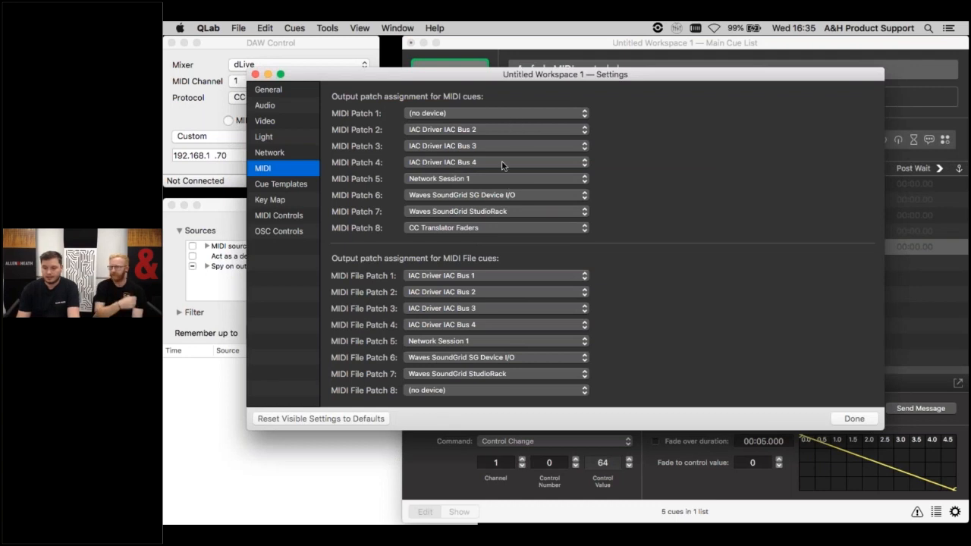
left_click(491, 212)
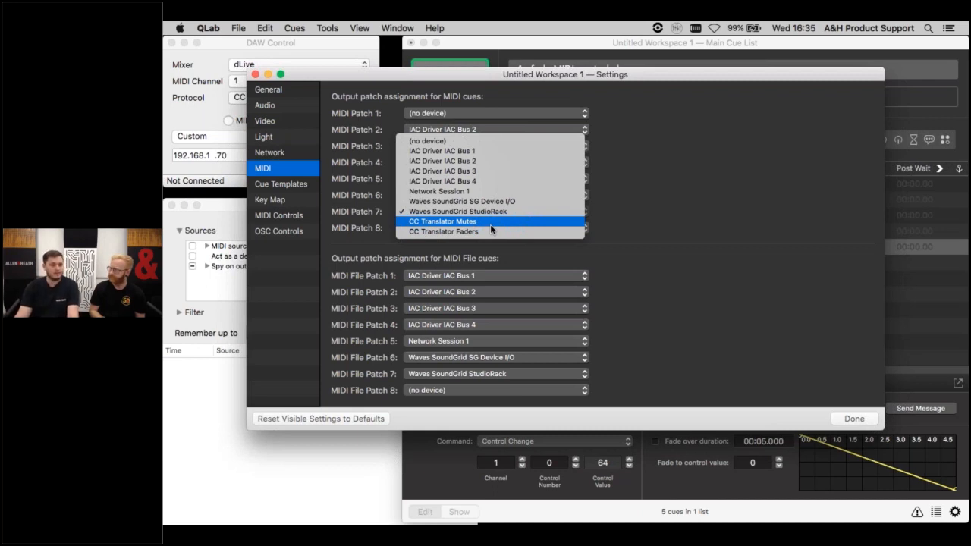
left_click(668, 236)
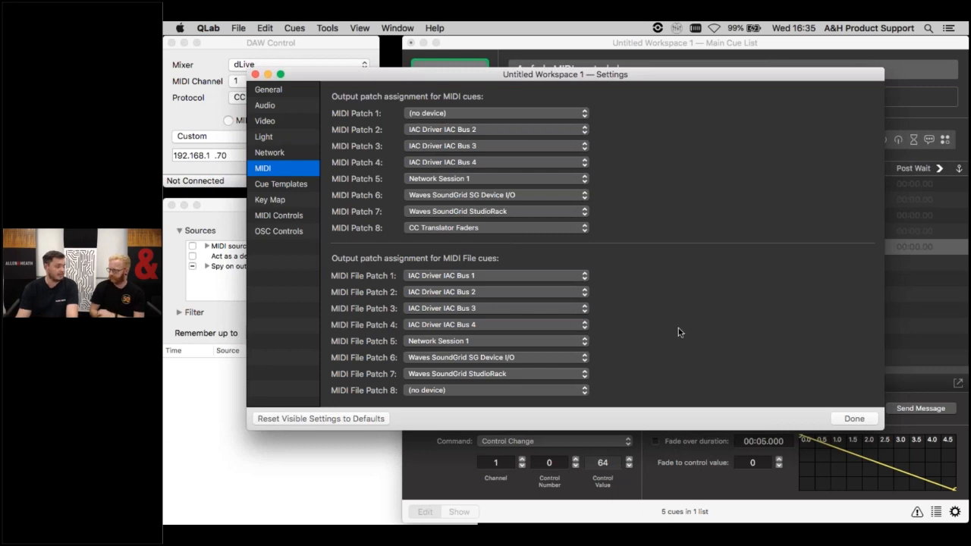
left_click(849, 419)
- Set cue 4's control value to 127 and send its control change message to CC Translator Faders
double_click(610, 463)
type("127")
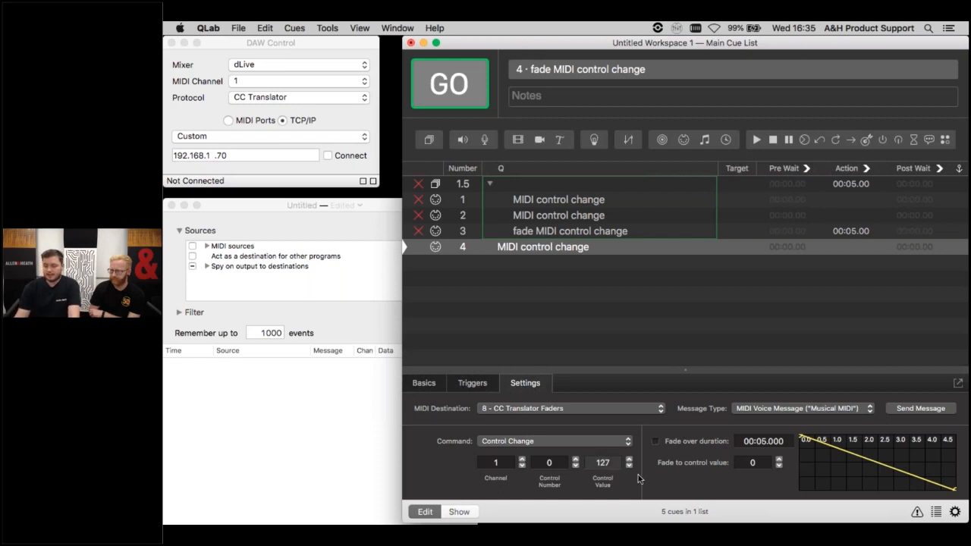
left_click(904, 412)
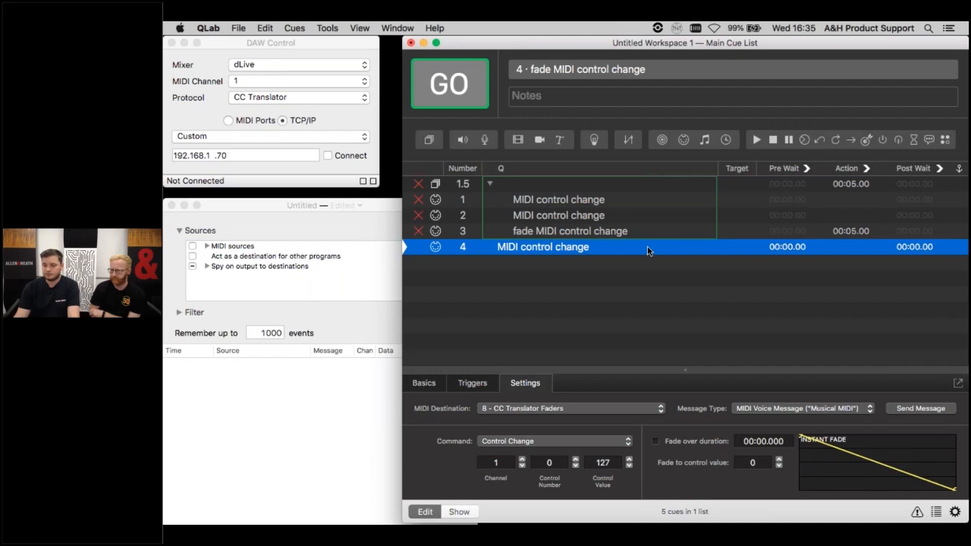
left_click(913, 409)
- Enable spying on output to destinations in MIDI Monitor, and resend cue 4's message from QLab to check it in the event log
left_click(192, 267)
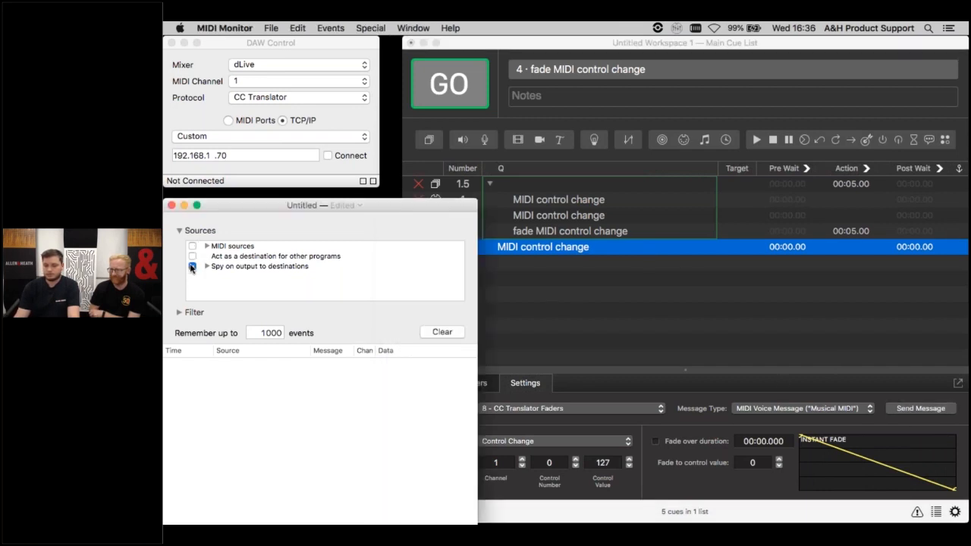
left_click(910, 409)
left_click(910, 410)
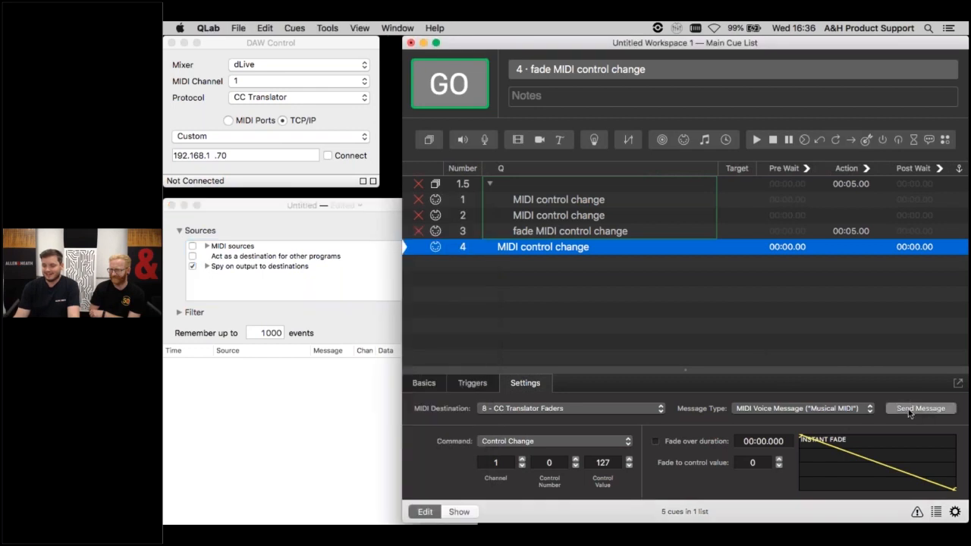
left_click(282, 387)
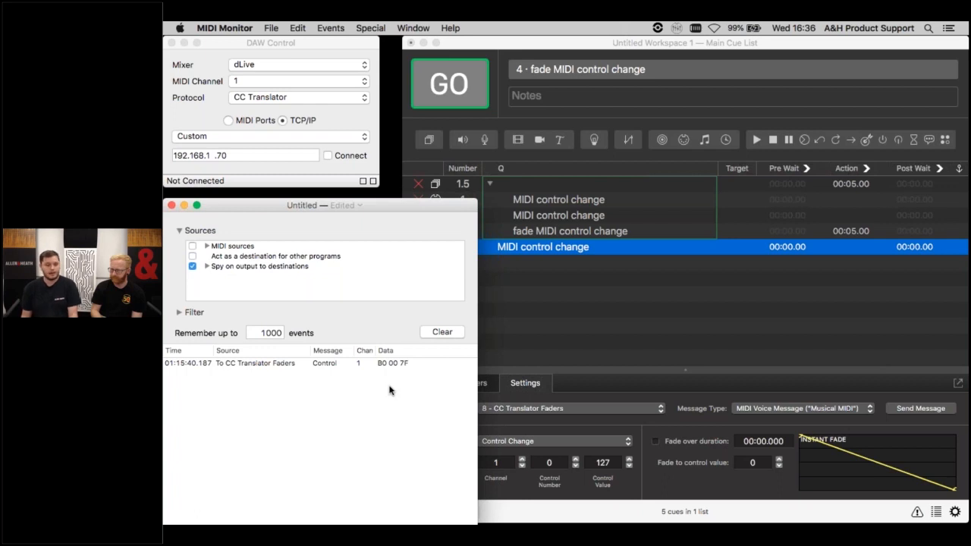
- Turn on fade over duration for cue 4 in QLab, fading to control value 0, and run the cue
left_click(607, 247)
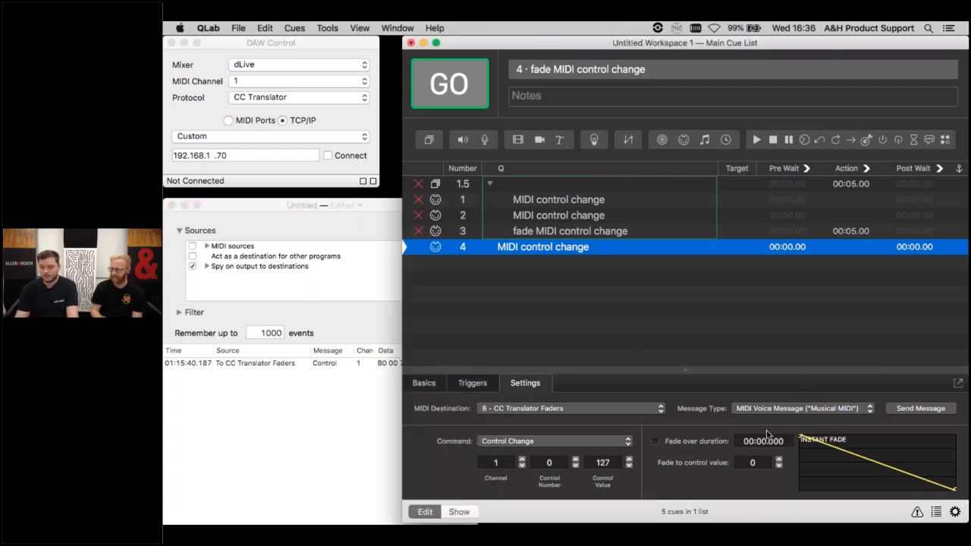
left_click(655, 441)
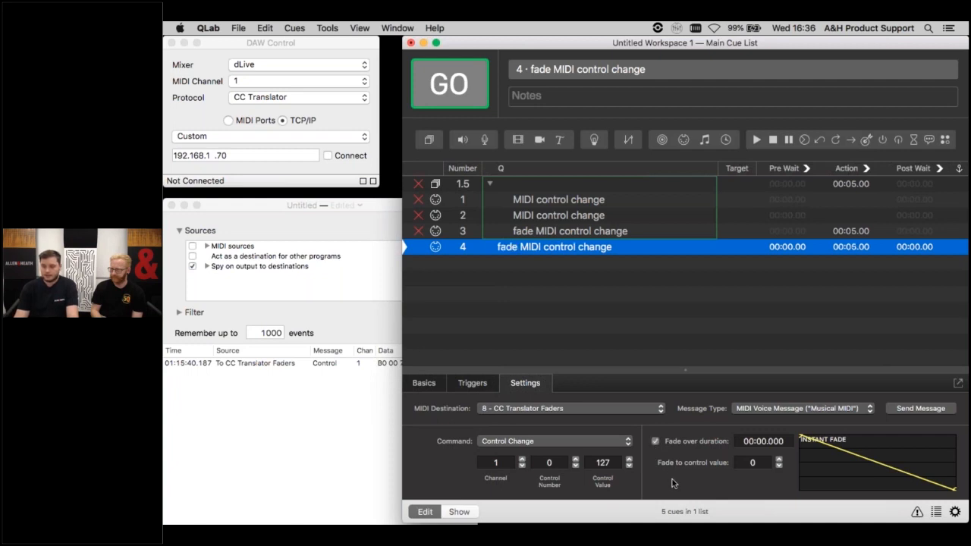
left_click(468, 85)
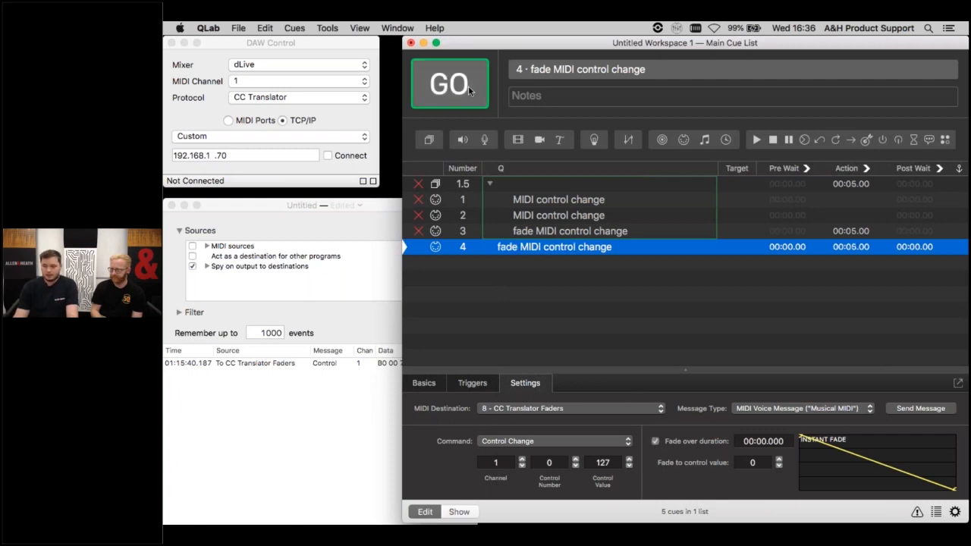
- Examine the CC Translator Faders messages that cue 4's fade logged in MIDI Monitor
left_click(346, 336)
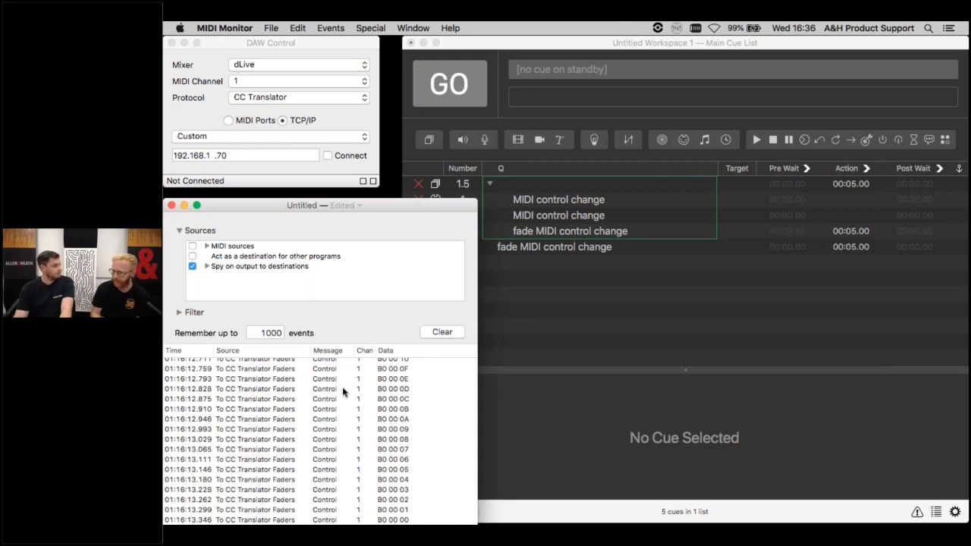
scroll(343, 393, "up", 2)
scroll(343, 393, "down", 5)
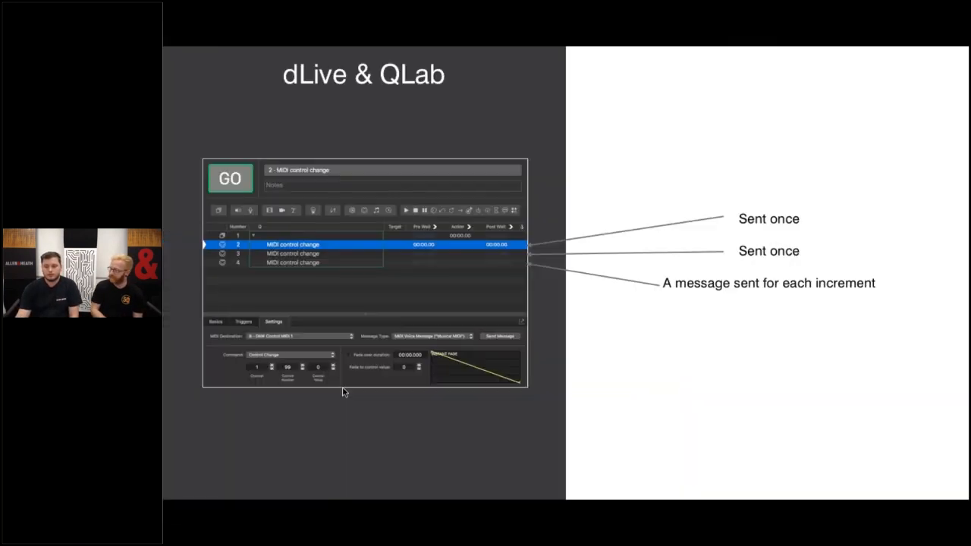
key("Right")
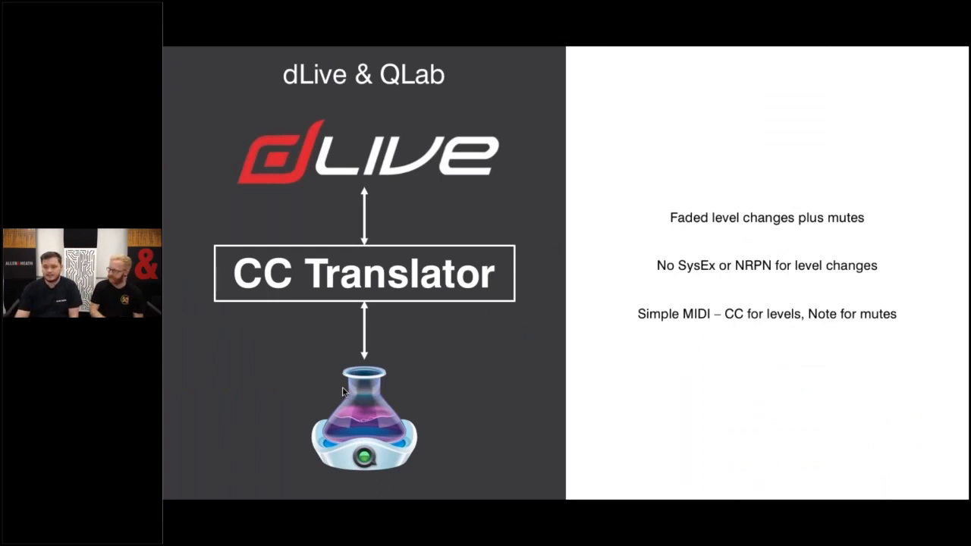
key("Right")
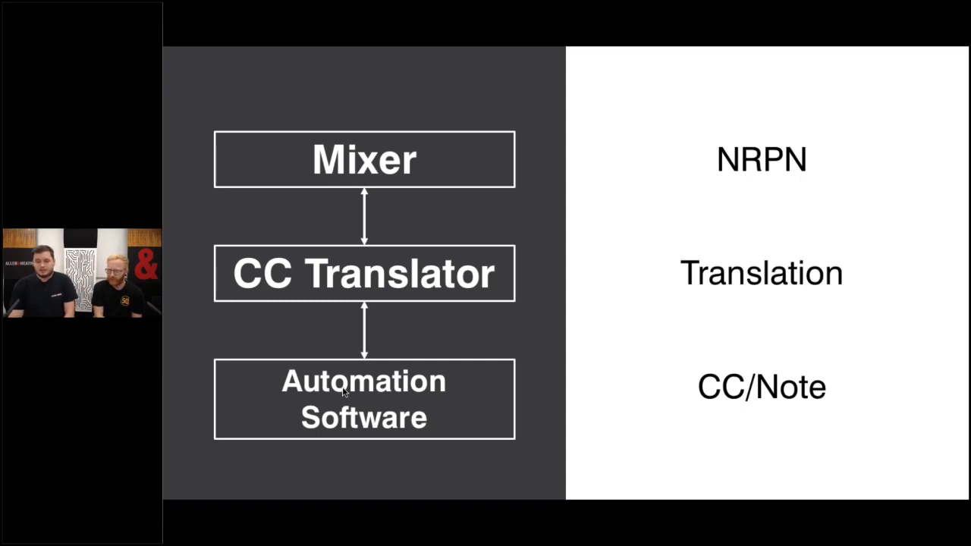
key("Right")
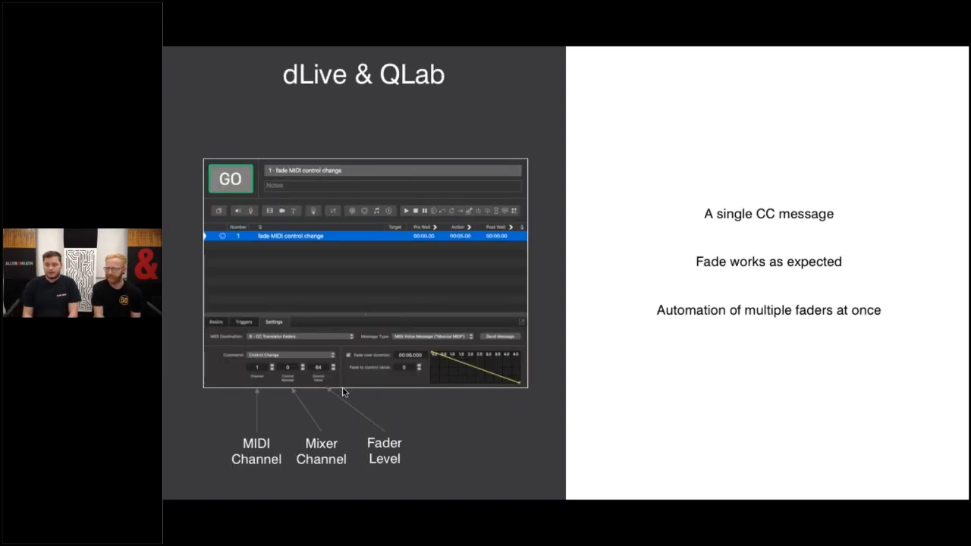
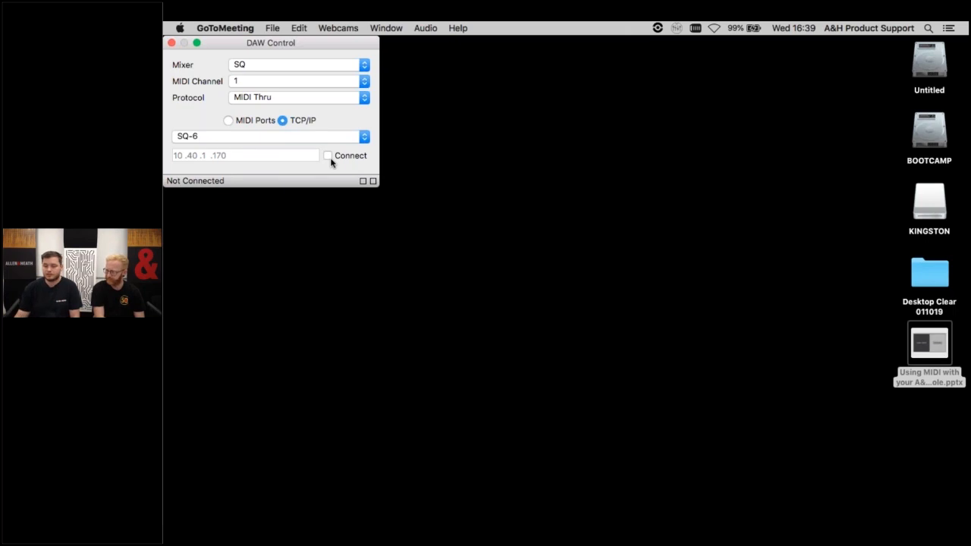
- Connect DAW Control to the SQ-6 mixer over TCP/IP with the MIDI Thru protocol, and launch MultiRack SoundGrid
left_click(328, 156)
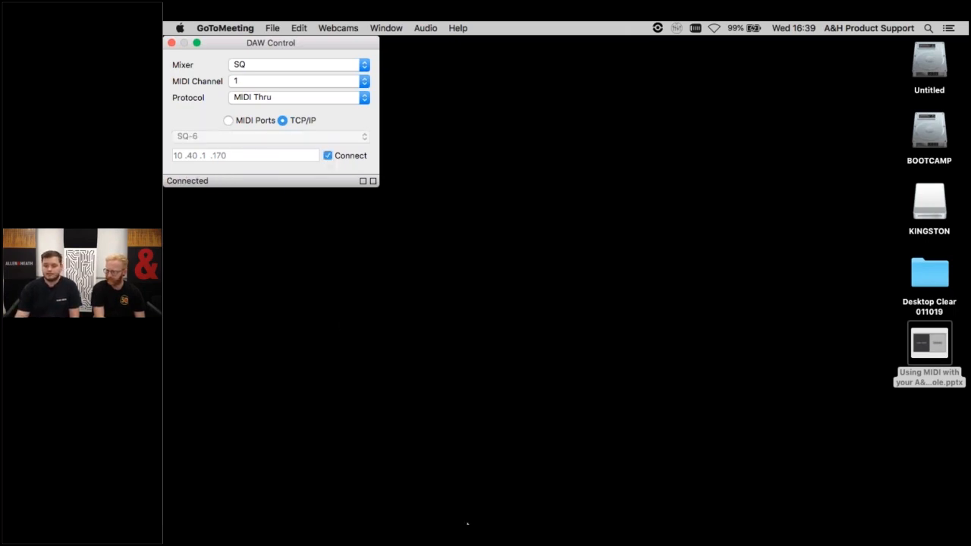
mouse_move(455, 510)
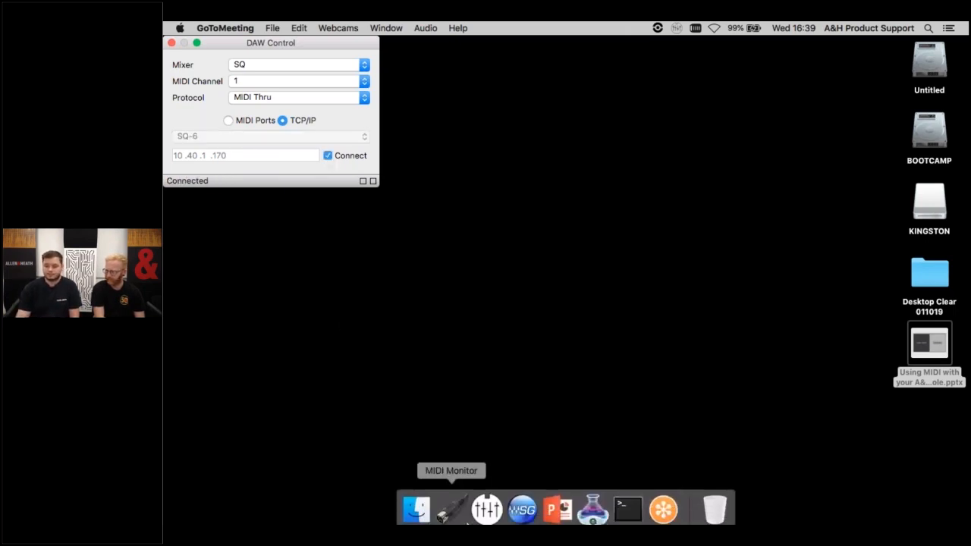
left_click(513, 503)
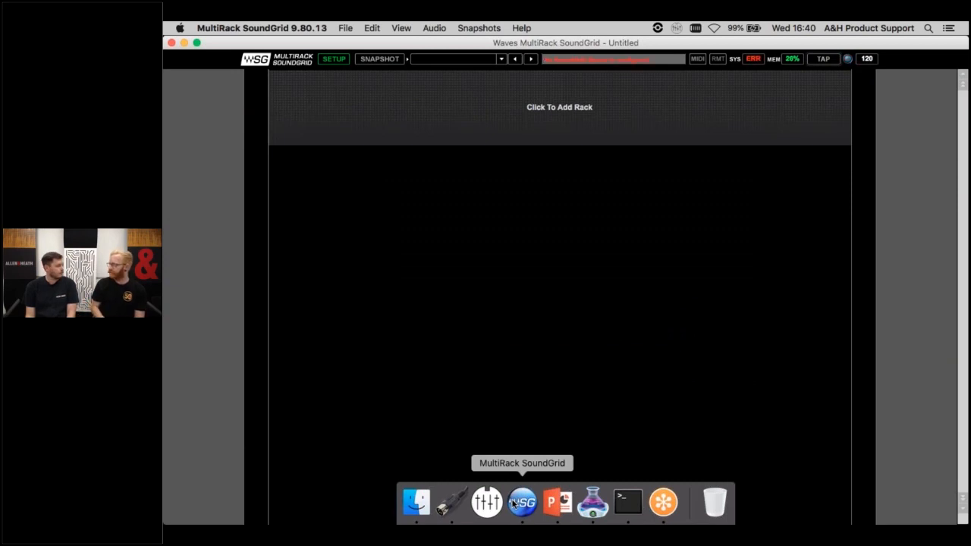
- Add one mono rack with auto-routing and insert a CLA-76 compressor into it
left_click(458, 129)
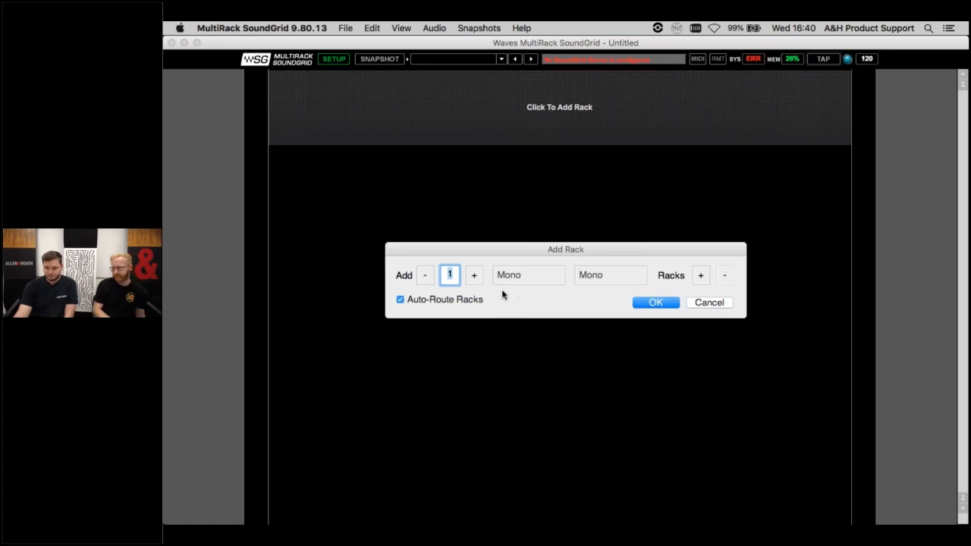
left_click(652, 304)
left_click(347, 127)
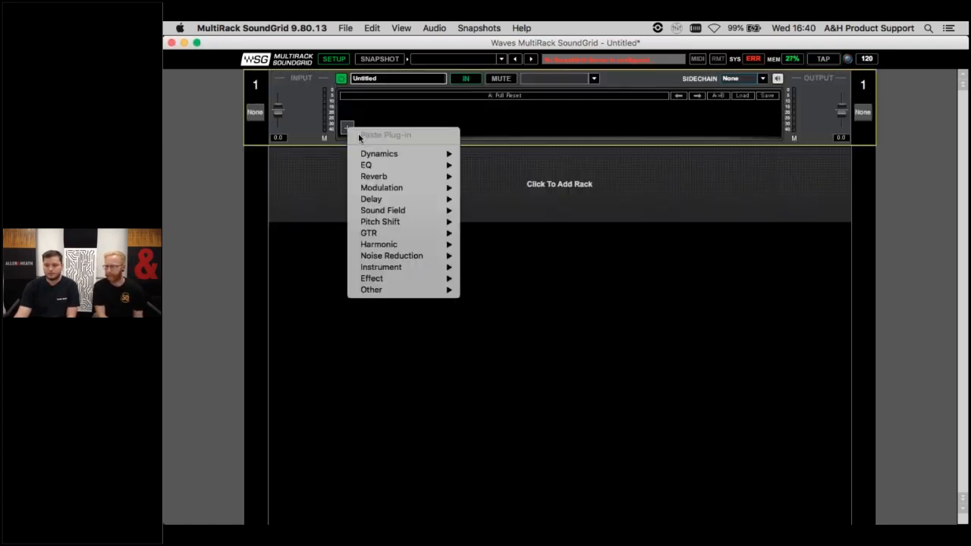
mouse_move(379, 153)
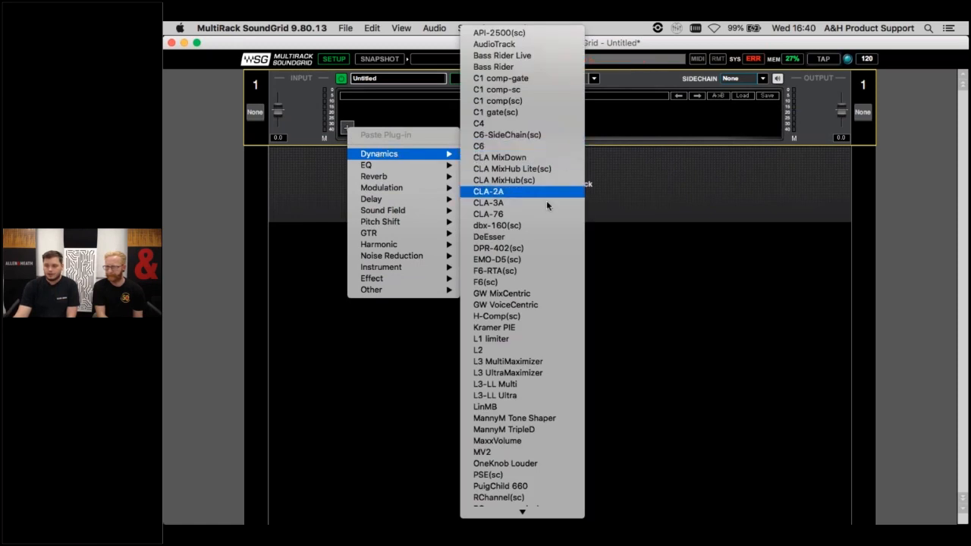
left_click(530, 216)
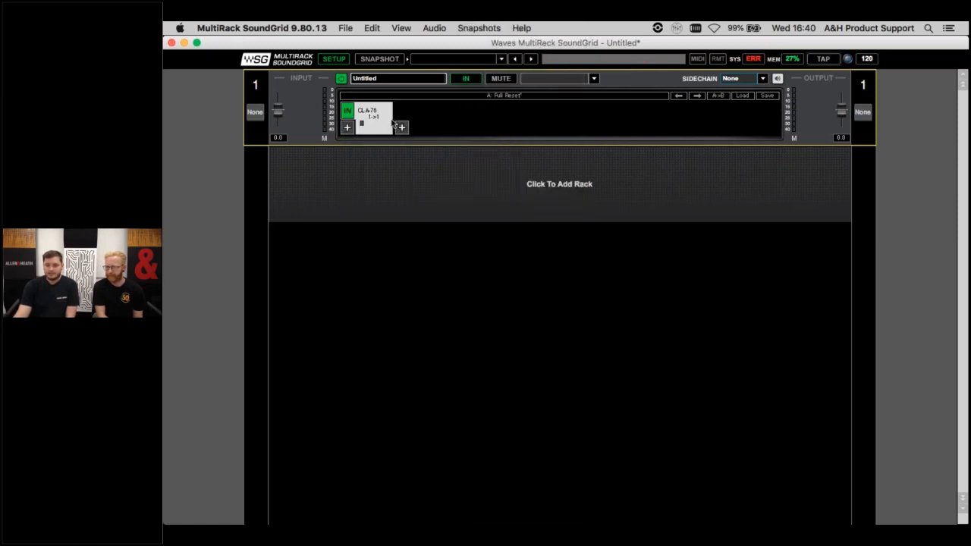
- Insert a second CLA-76 compressor after the first one in the rack, and open the first compressor's controls
left_click(401, 127)
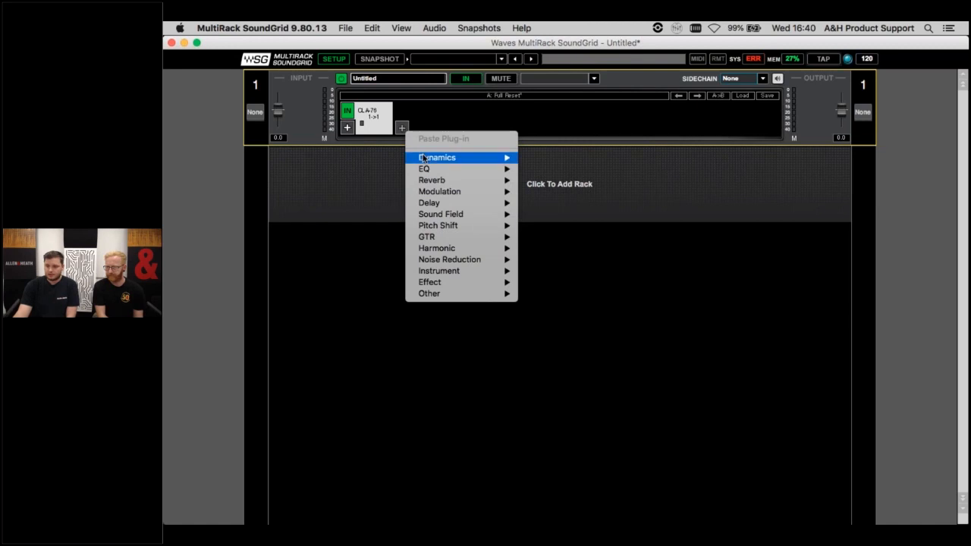
mouse_move(424, 157)
left_click(556, 215)
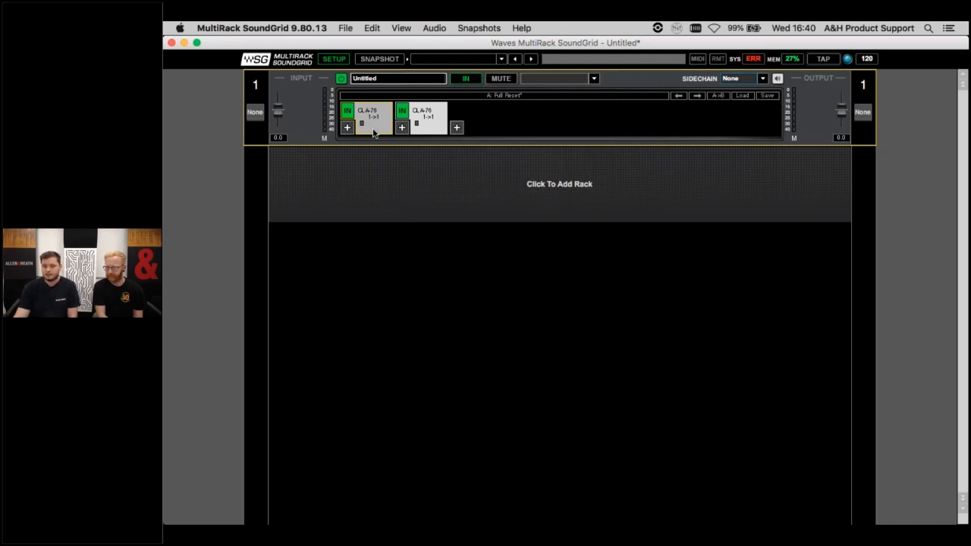
left_click(372, 129)
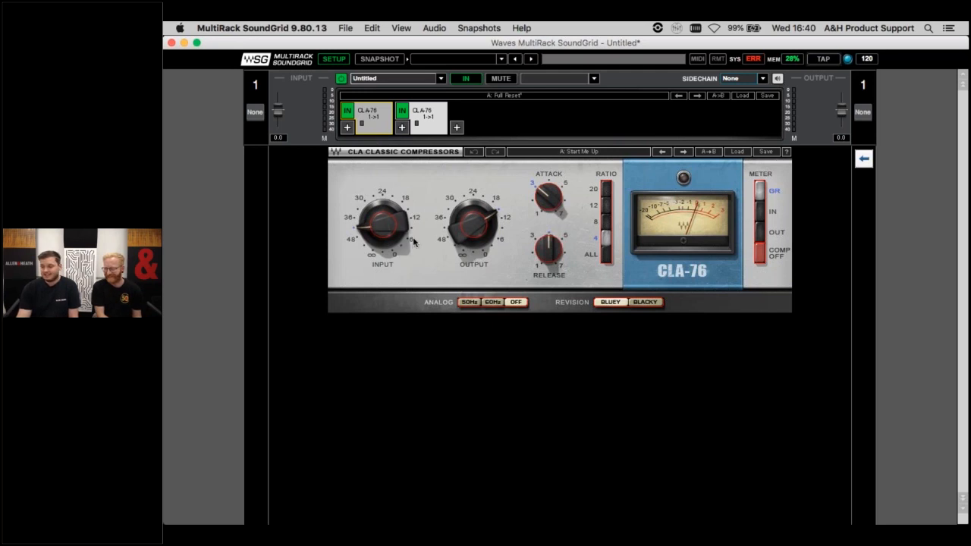
- Check the DAW Control MIDI 1 input port and the MIDI Pickup Mode options in the MIDI preferences
left_click(273, 28)
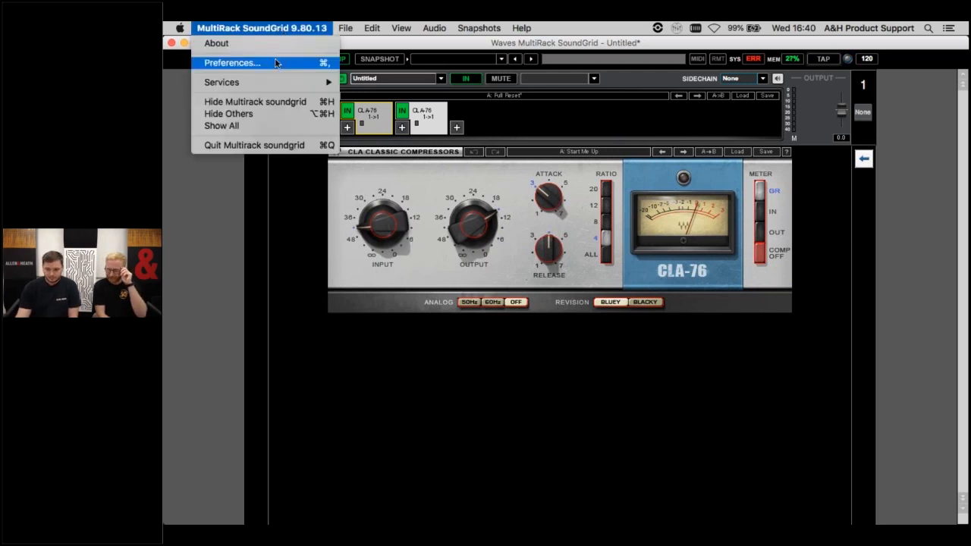
left_click(275, 60)
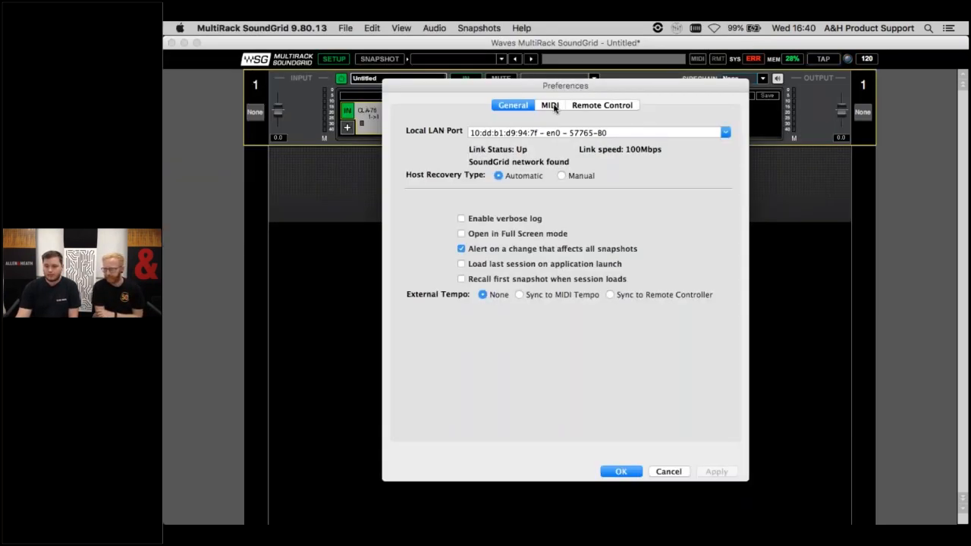
left_click(550, 106)
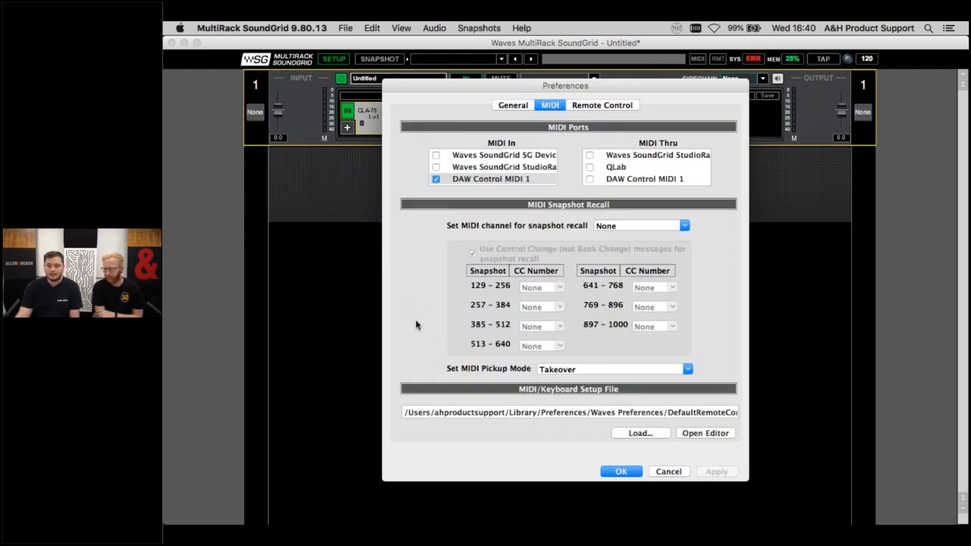
key("super+Tab")
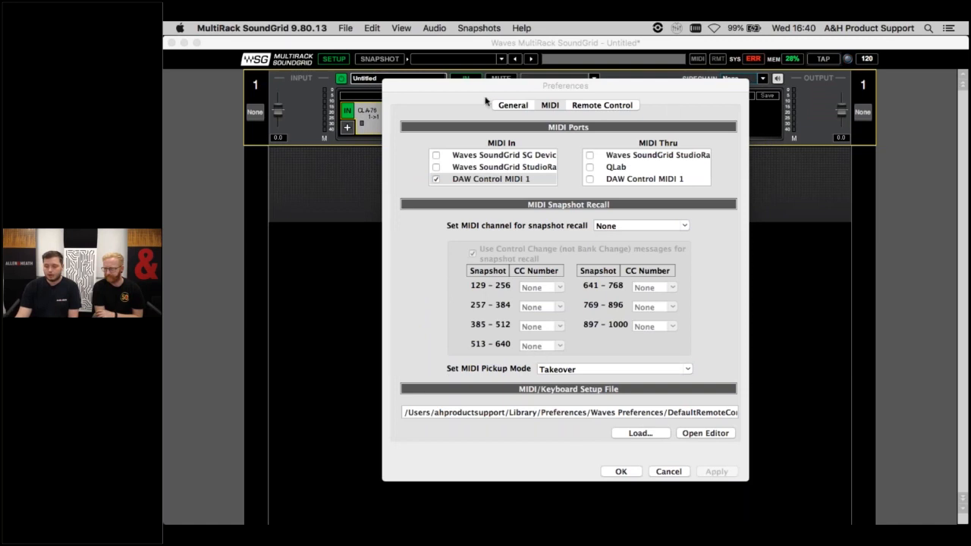
left_click(458, 180)
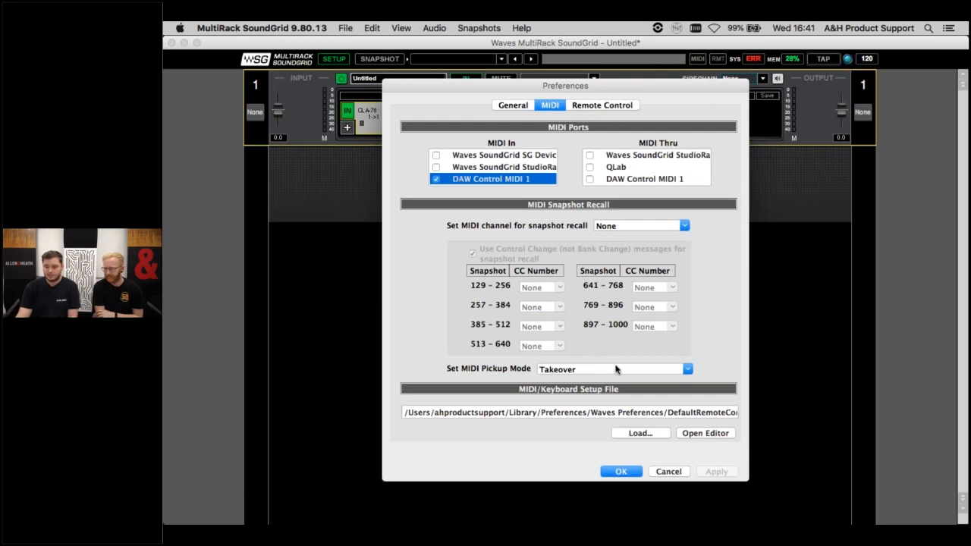
left_click(687, 369)
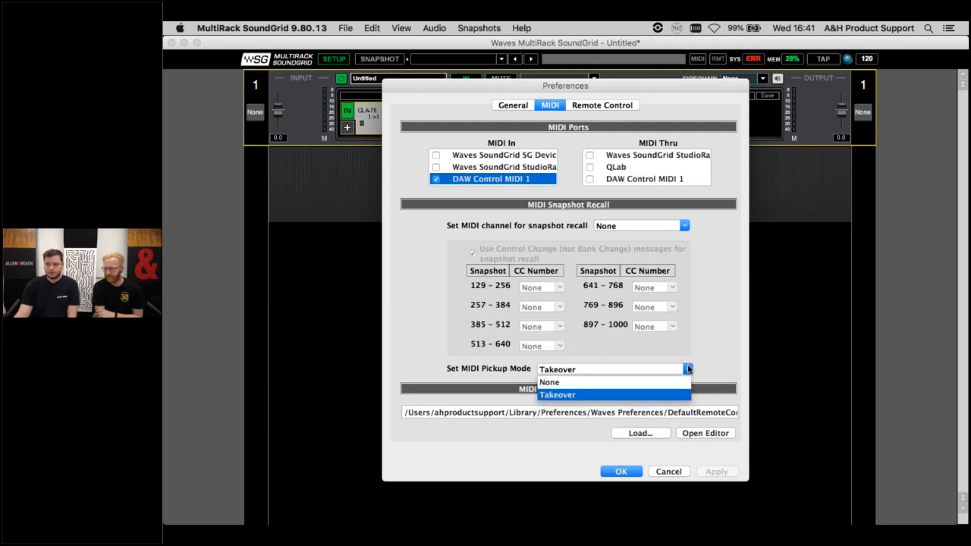
left_click(687, 368)
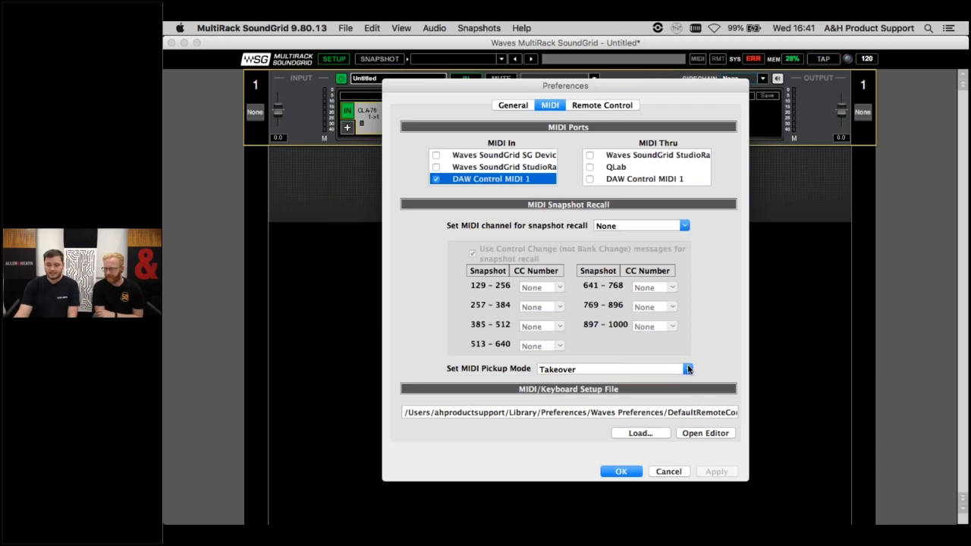
left_click(687, 369)
left_click(728, 364)
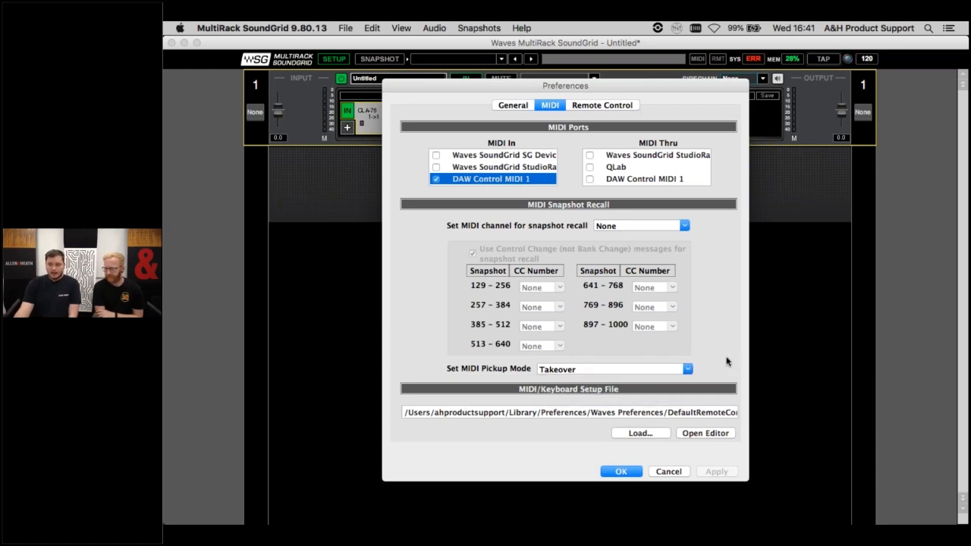
- Try assigning MIDI notes to the rack and plug-in navigation controls in a new remote controller setup, and exit the editor without saving
left_click(711, 433)
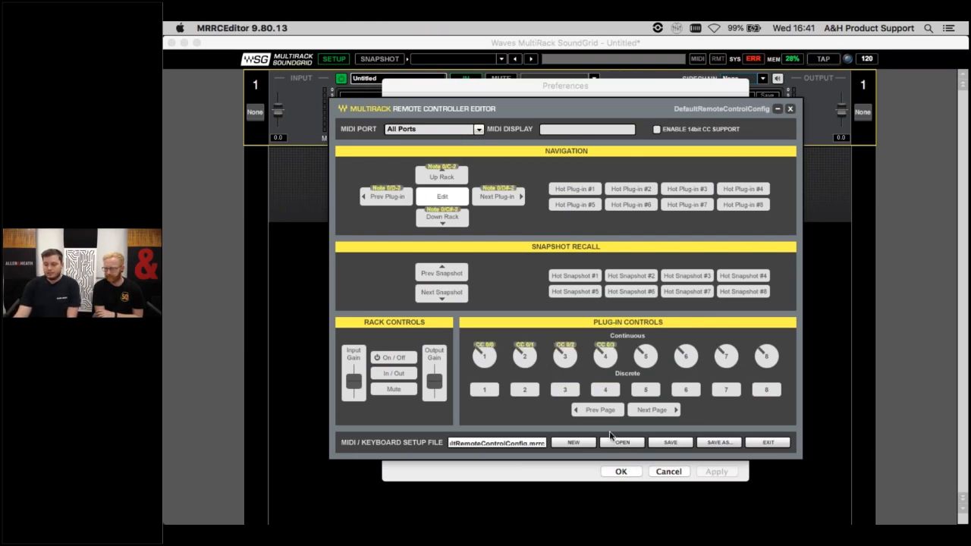
left_click(578, 443)
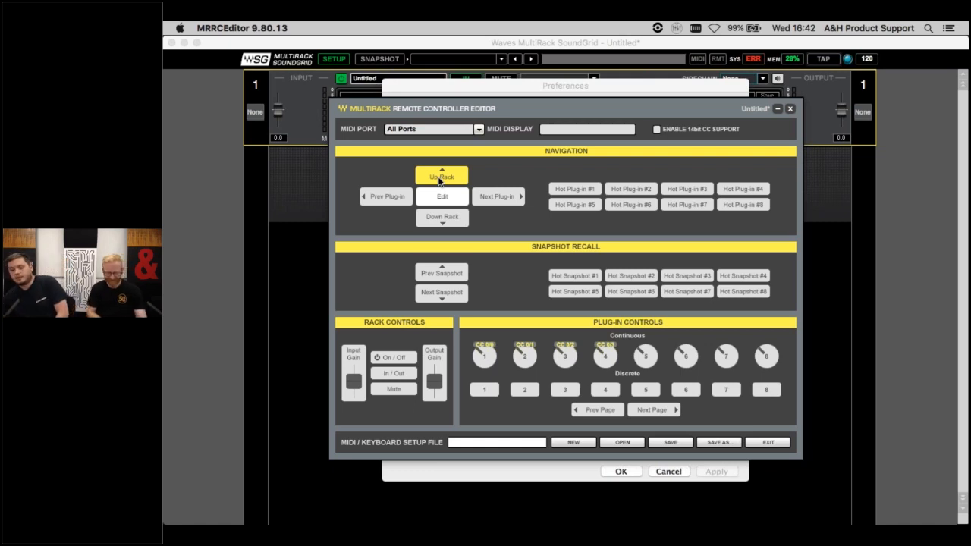
left_click(439, 222)
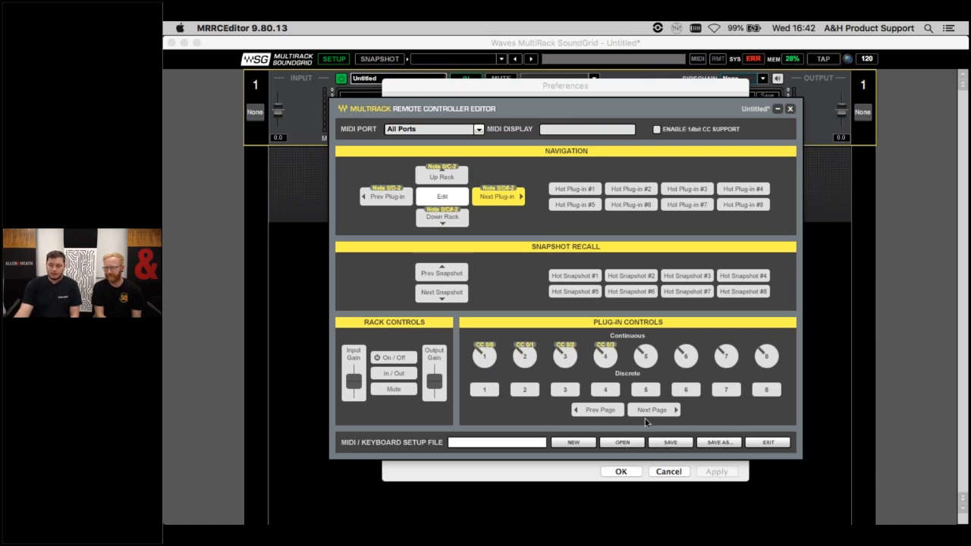
left_click(774, 442)
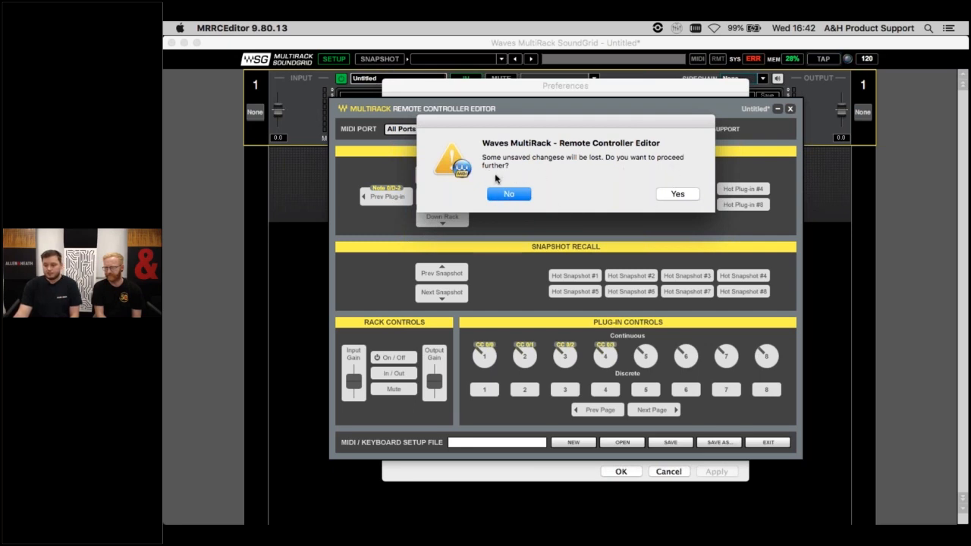
left_click(657, 196)
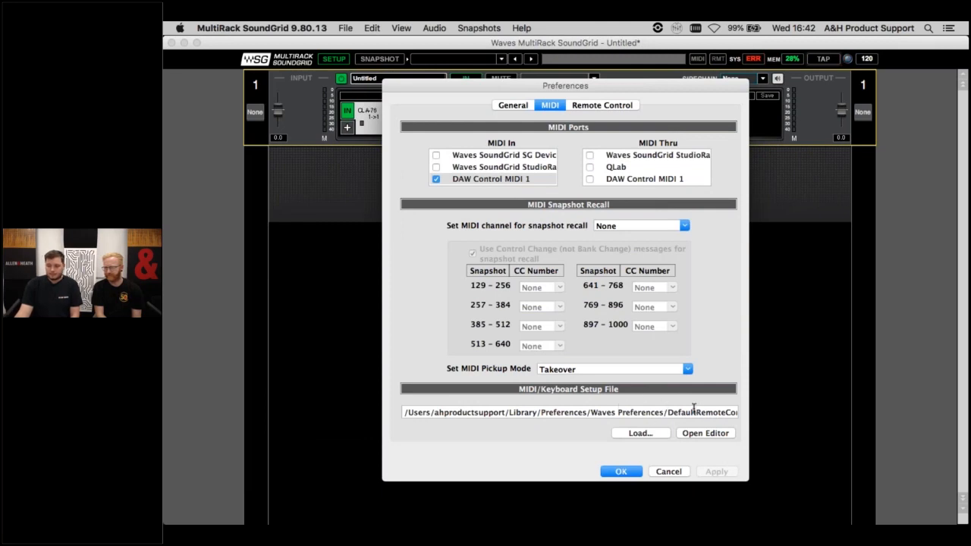
- Accept the MIDI preferences with the default remote control setup file, and open the first CLA-76 compressor's controls
left_click_drag(667, 412, 735, 397)
left_click(736, 381)
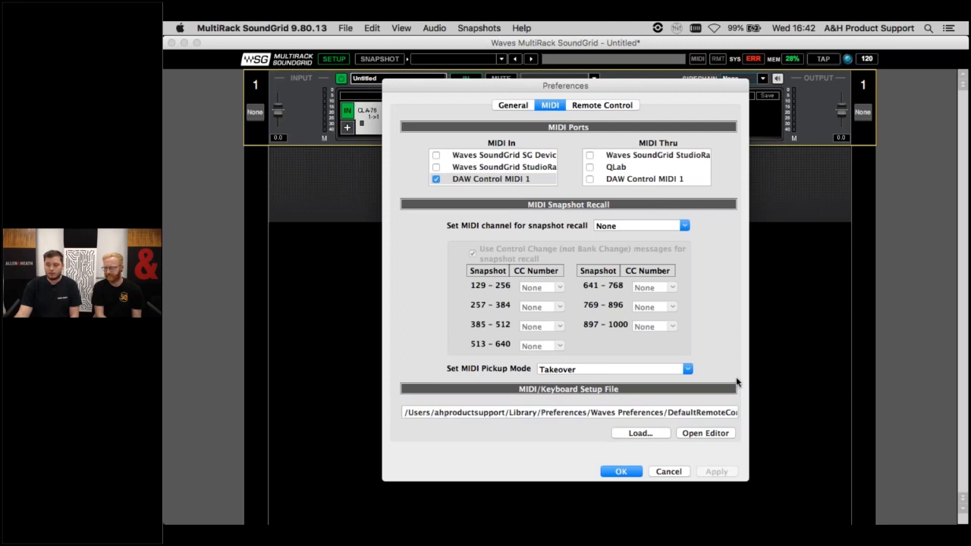
left_click(617, 472)
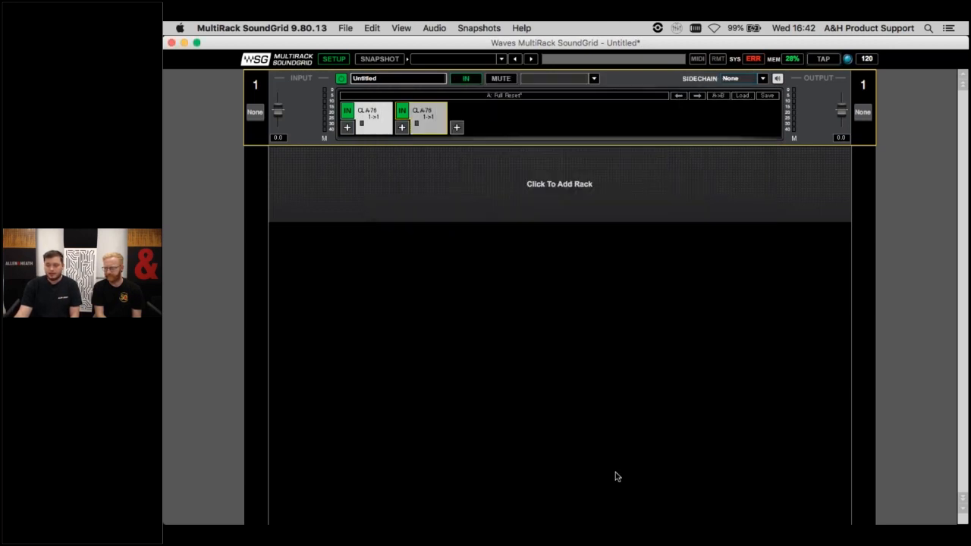
left_click(375, 118)
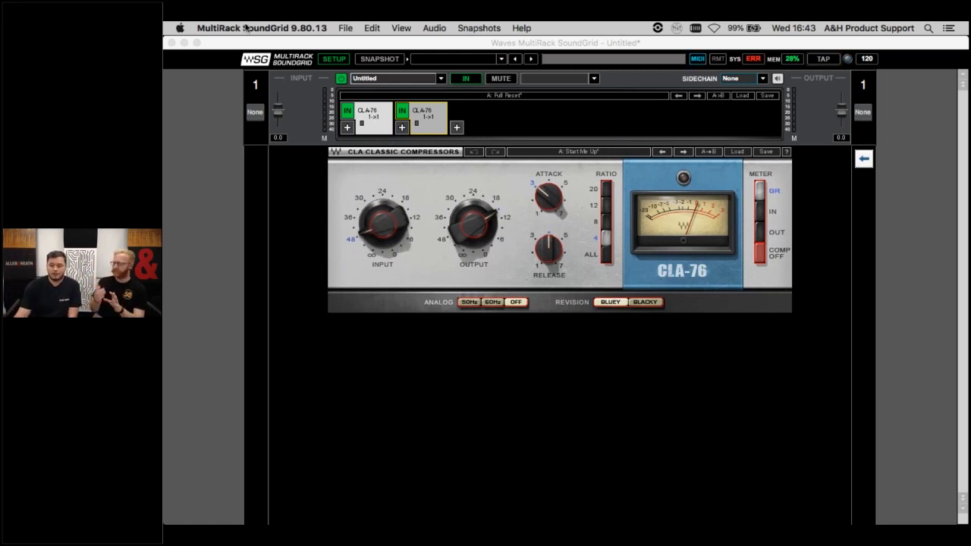
- Set the MIDI Pickup Mode to None in the MIDI preferences, and reopen the first CLA-76 compressor's controls
left_click(245, 27)
left_click(257, 60)
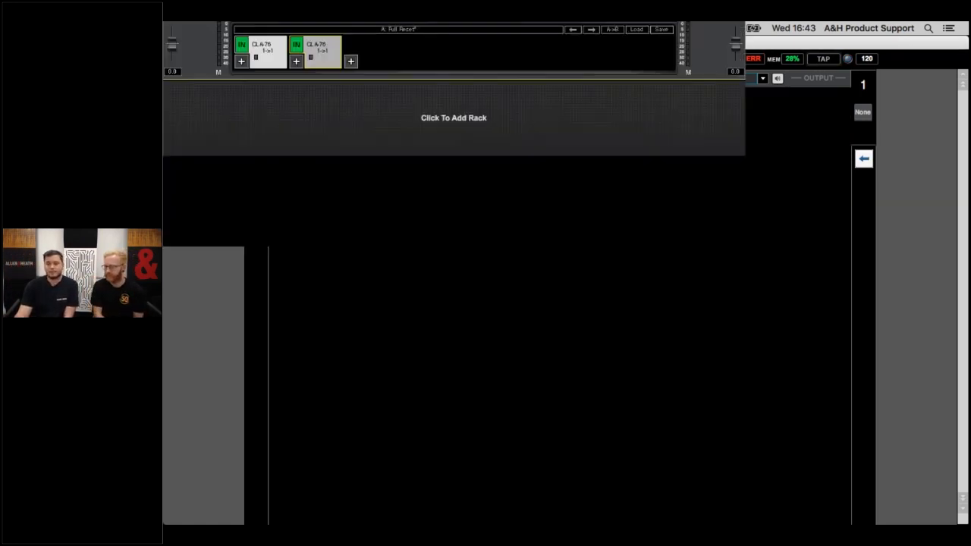
left_click(547, 106)
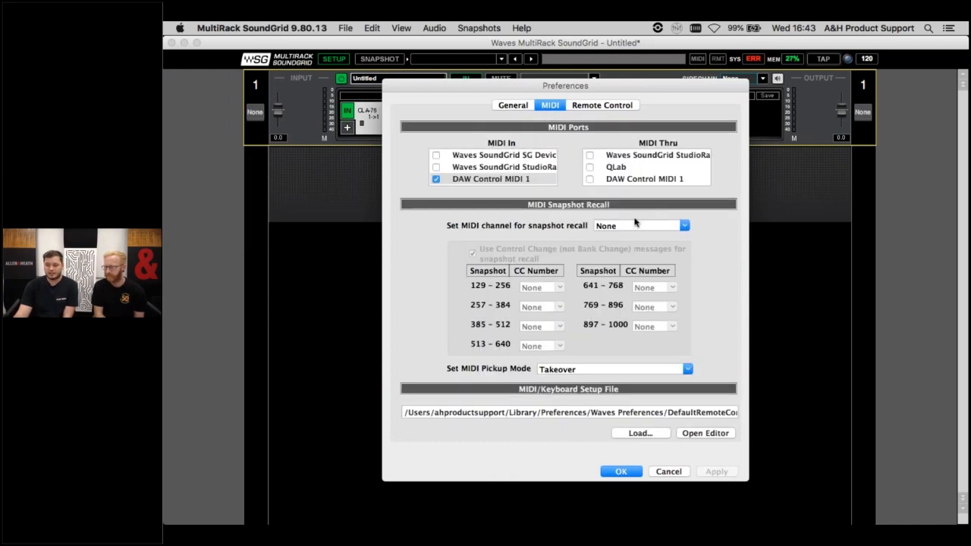
left_click(687, 369)
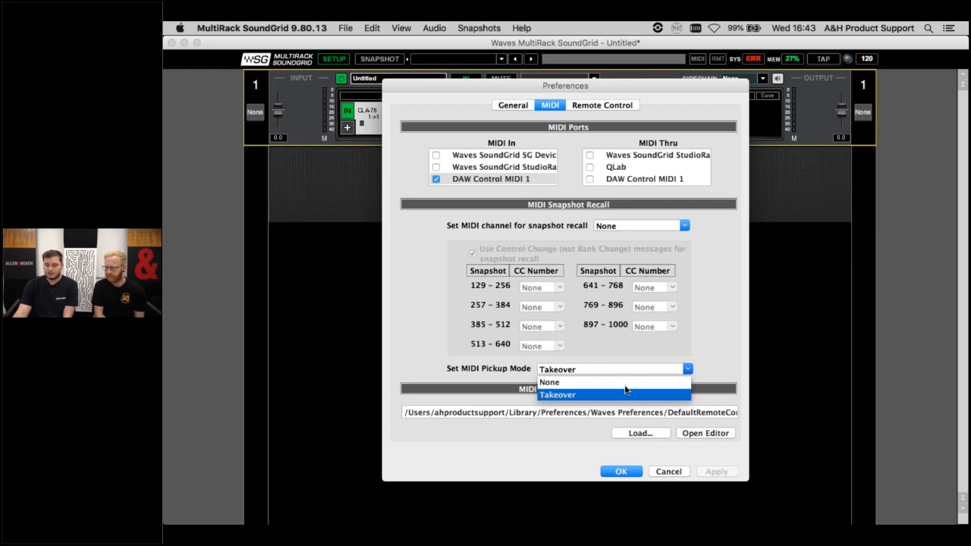
left_click(625, 382)
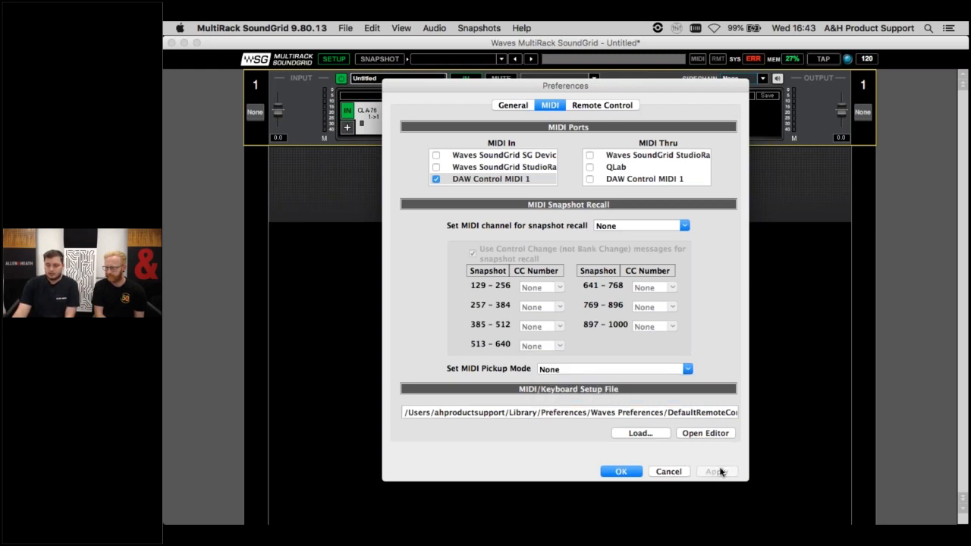
left_click(622, 472)
left_click(371, 111)
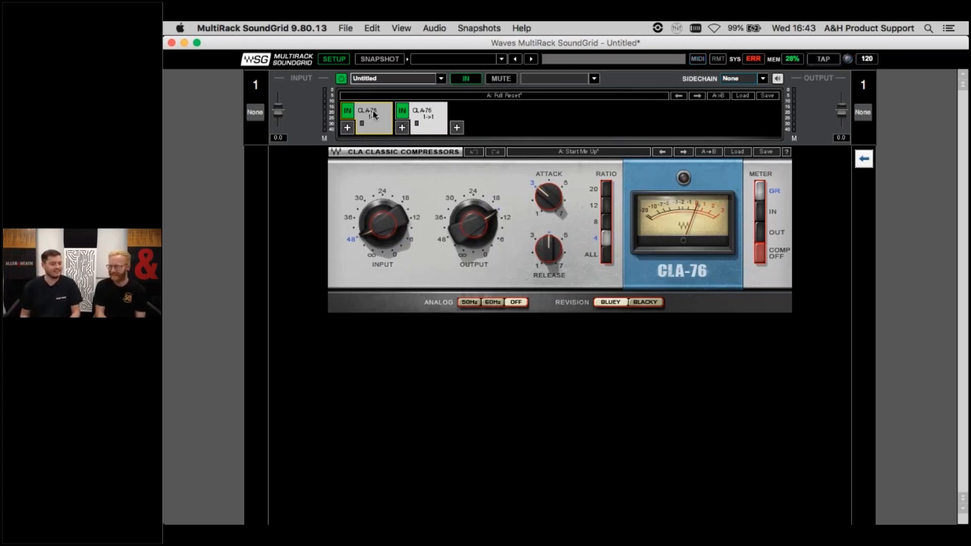
- Set the MIDI Pickup Mode to Takeover in the MIDI preferences and accept the change
left_click(311, 28)
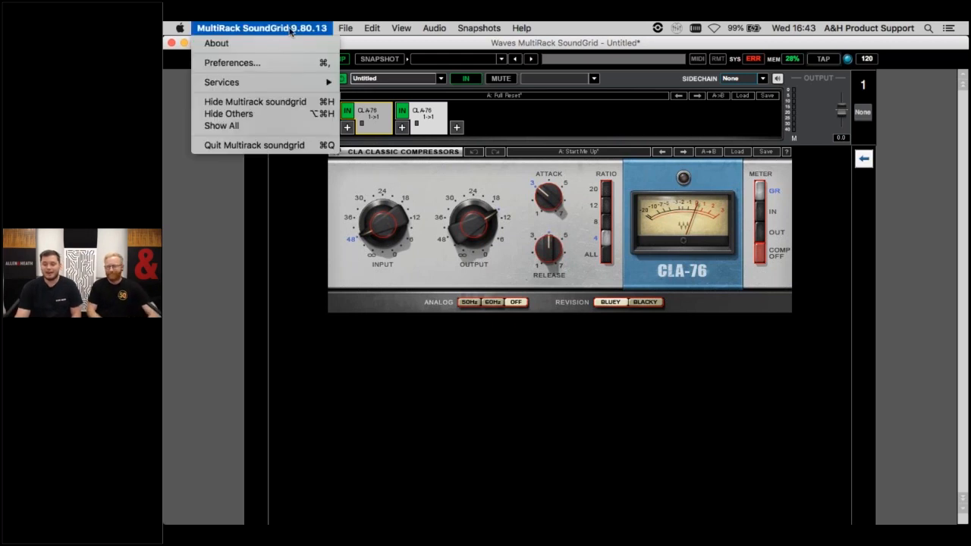
left_click(265, 65)
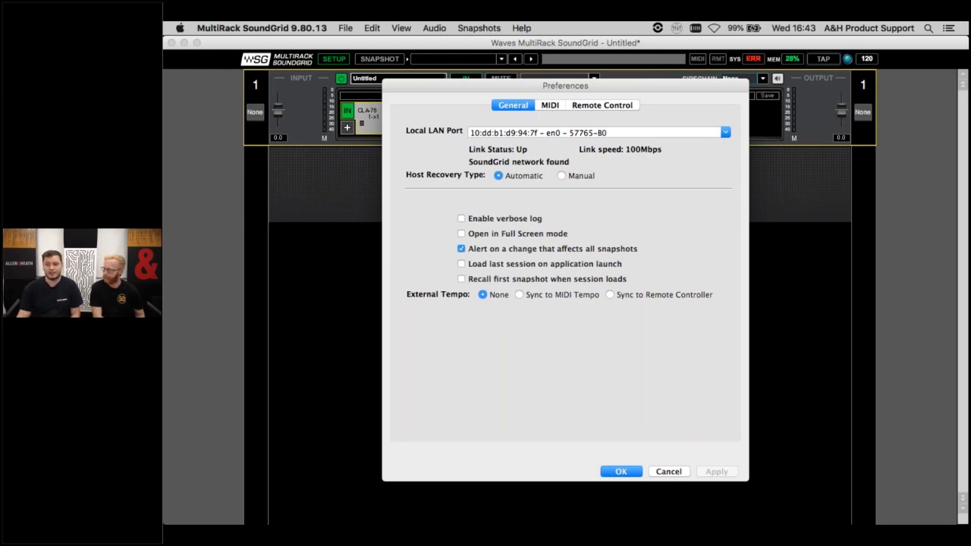
left_click(550, 106)
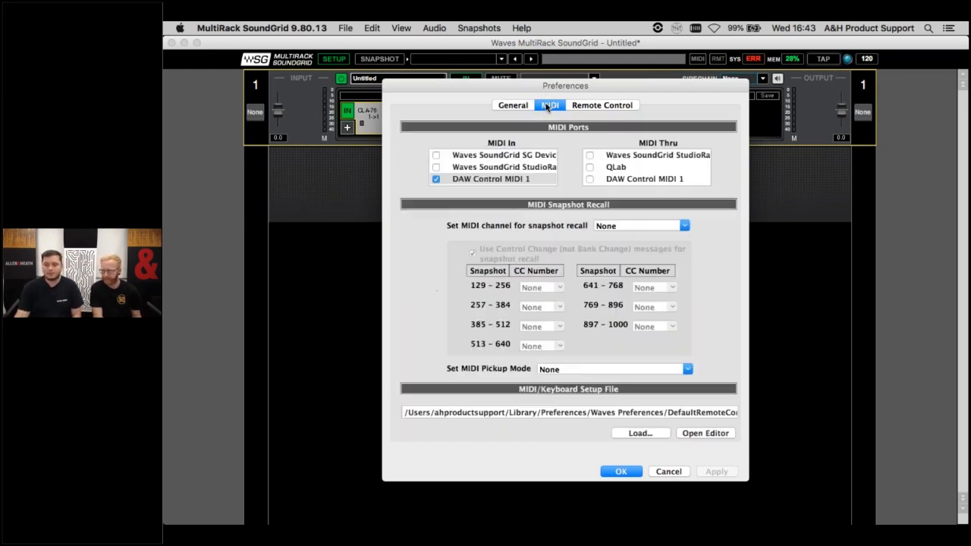
left_click(690, 370)
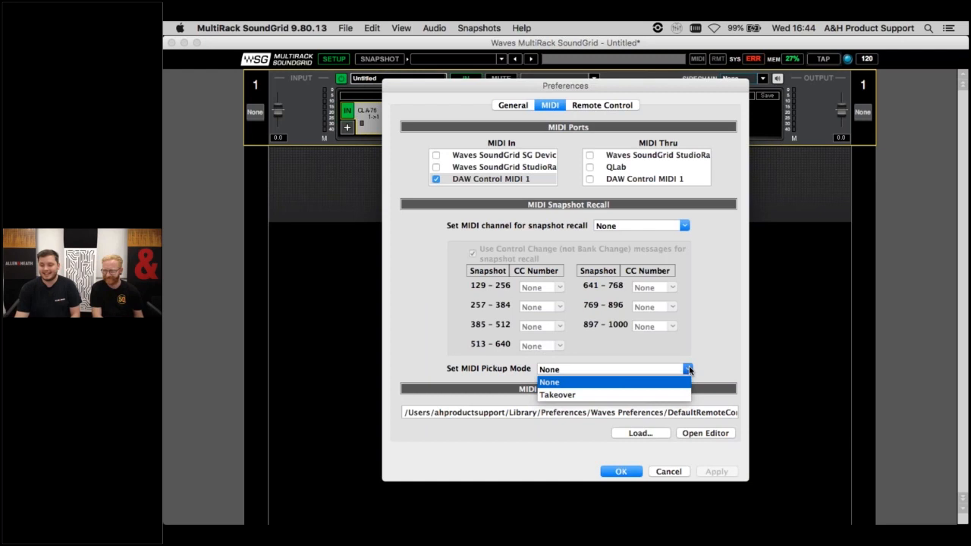
left_click(635, 394)
left_click(715, 471)
left_click(626, 472)
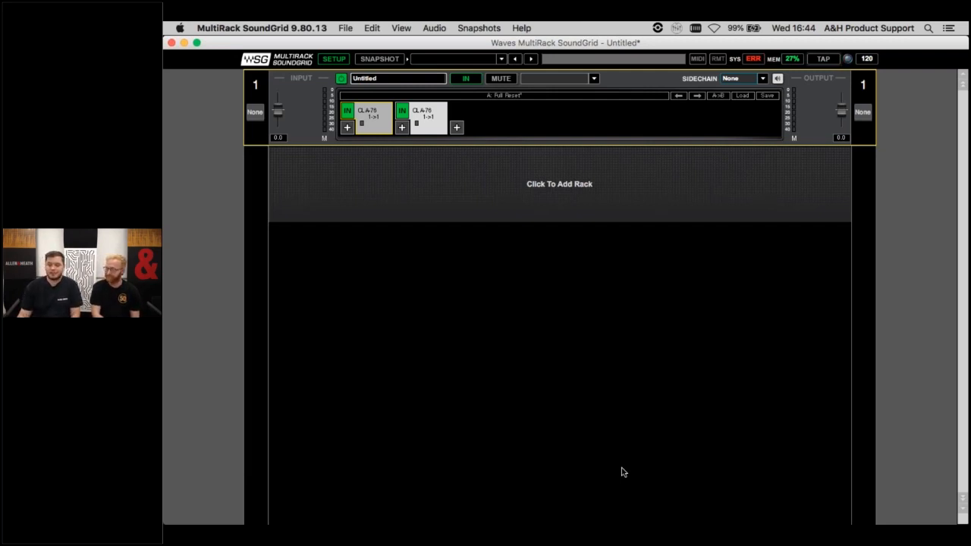
- Close the MultiRack session without saving its changes, and quit DAW Control
left_click(172, 44)
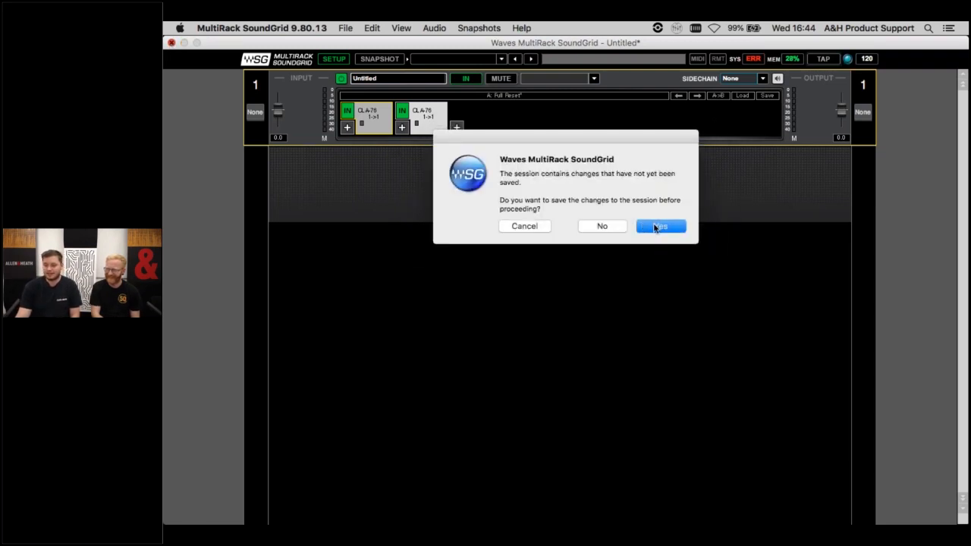
left_click(613, 227)
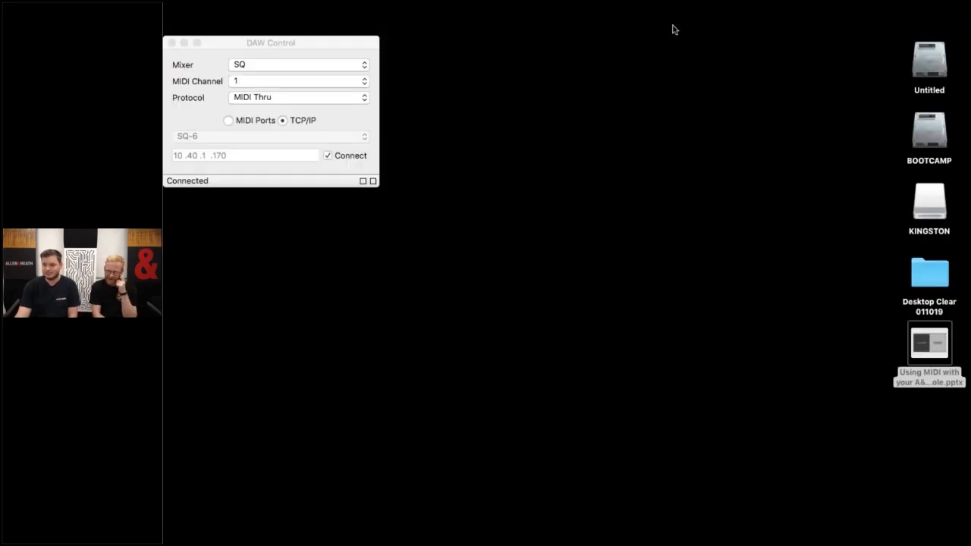
left_click(675, 28)
left_click(695, 82)
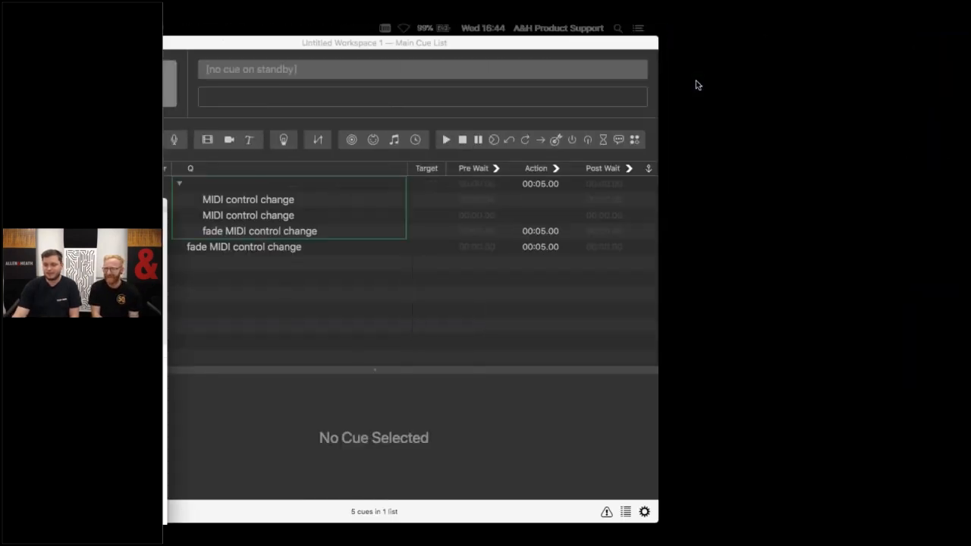
- Switch to the slide presentation and advance from the SQ & Waves MultiRack slide to the Control Network Bridge slide
key("ctrl+Left")
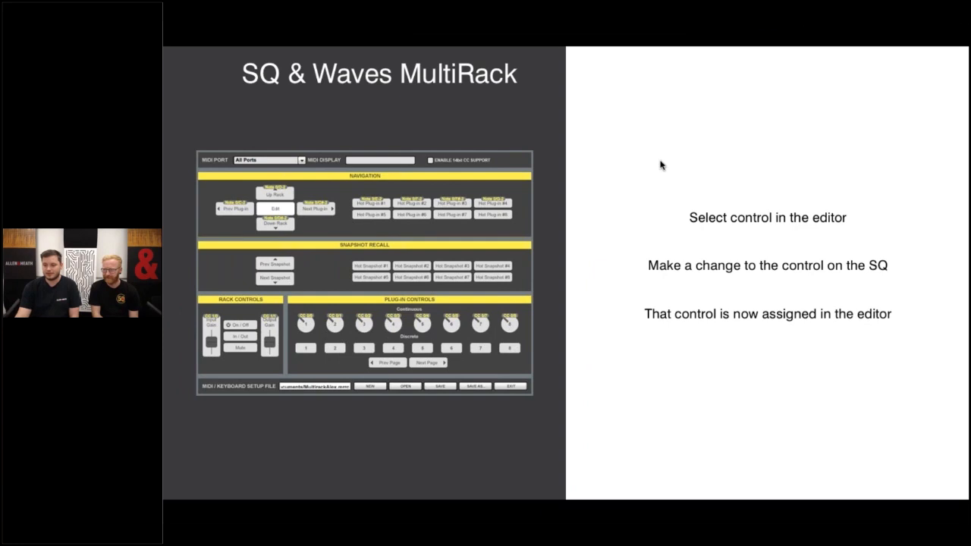
key("Right")
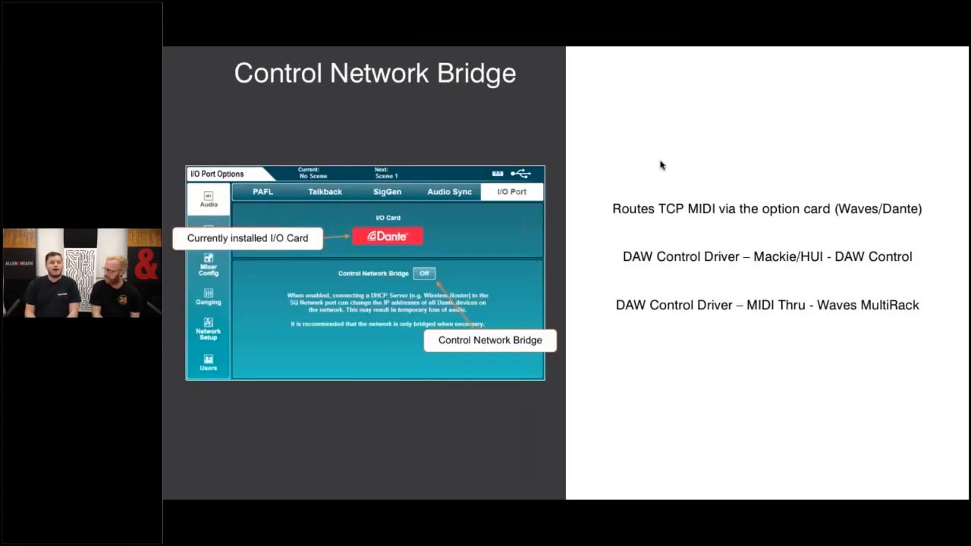